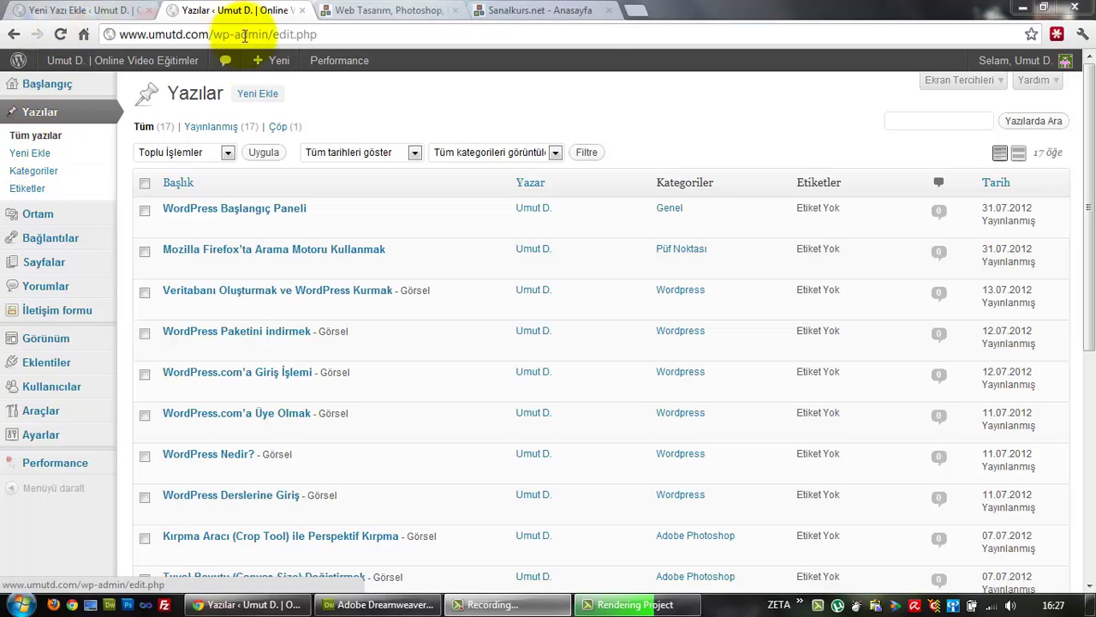
Create a new post titled "deneme" and move on to its body
{"action": "mouse_move", "coordinate": [260, 68]}
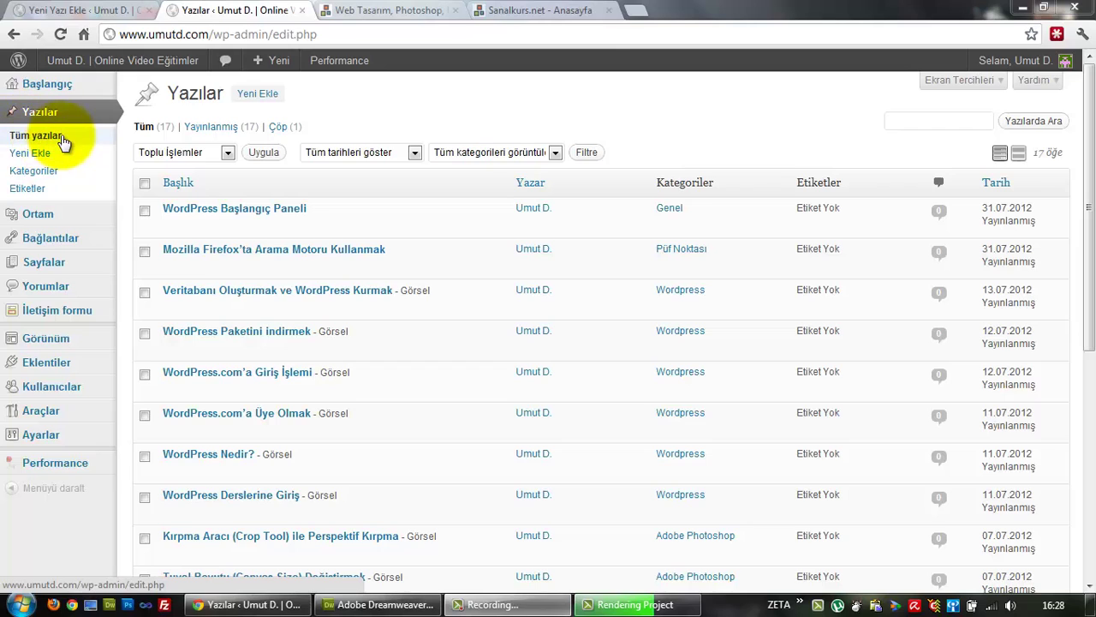
{"action": "left_click", "coordinate": [270, 99]}
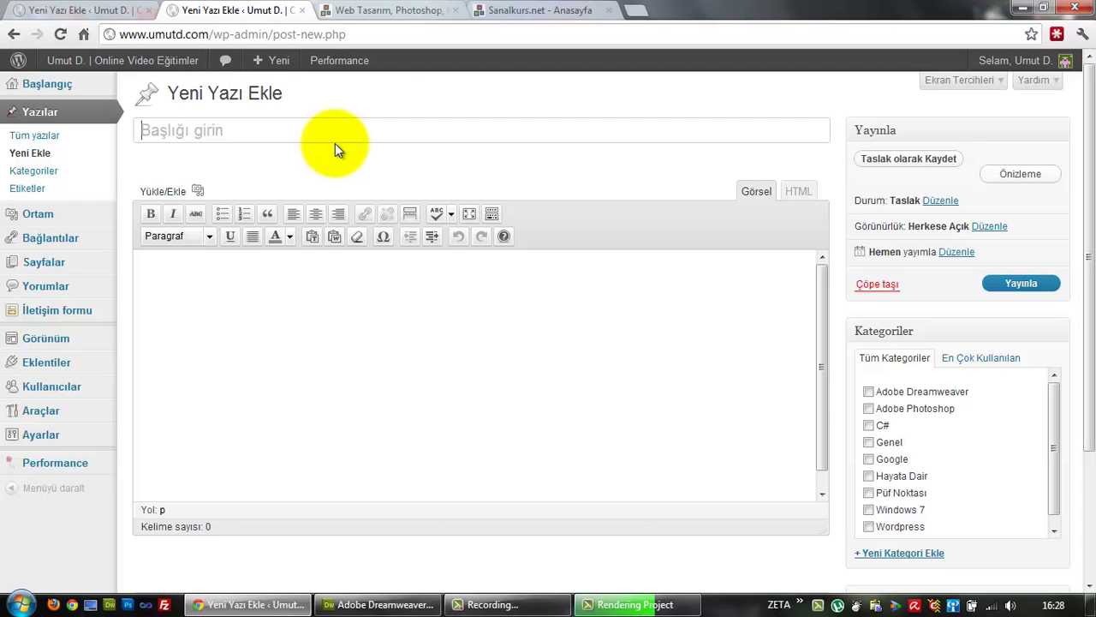
{"action": "type", "text": "deneme"}
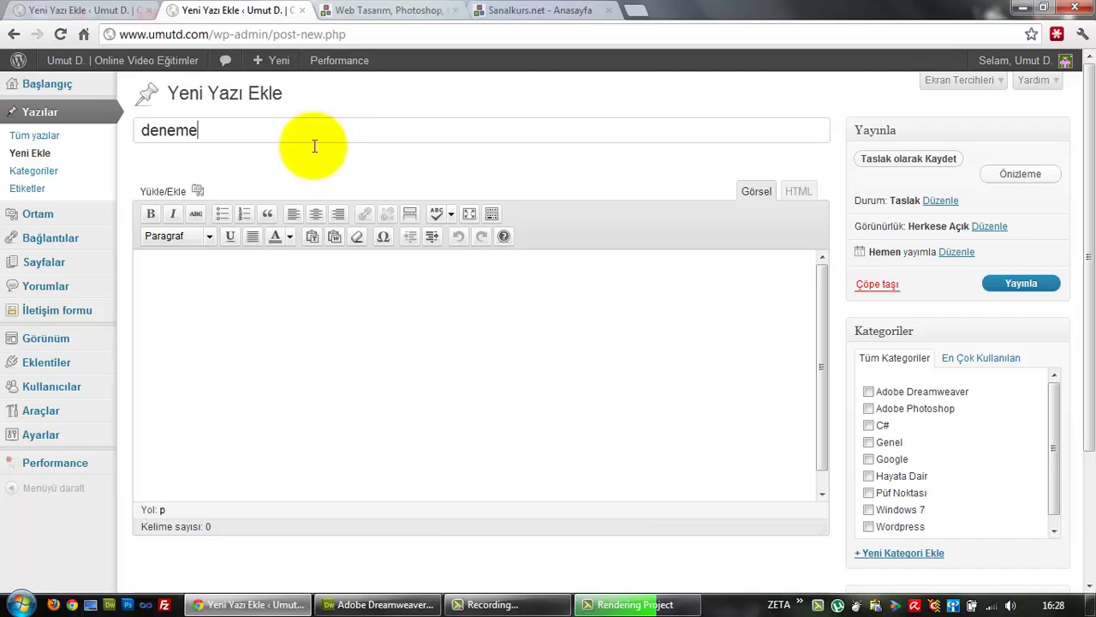
{"action": "left_click", "coordinate": [194, 277]}
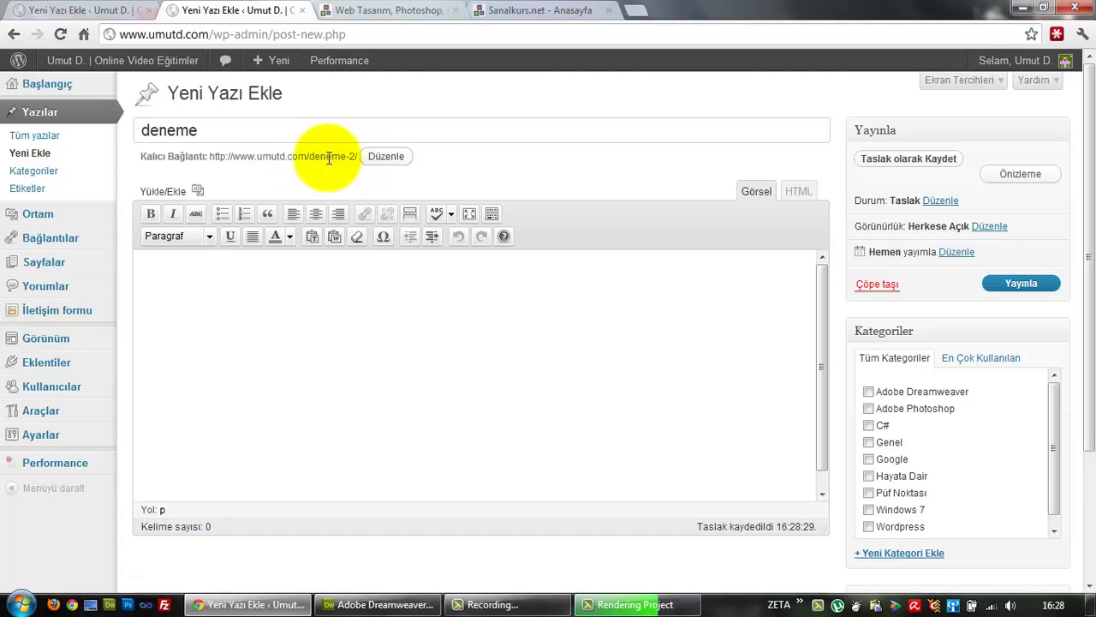
Edit the post's permalink slug to deneme-deneme
{"action": "left_click", "coordinate": [382, 157]}
{"action": "type", "text": "de"}
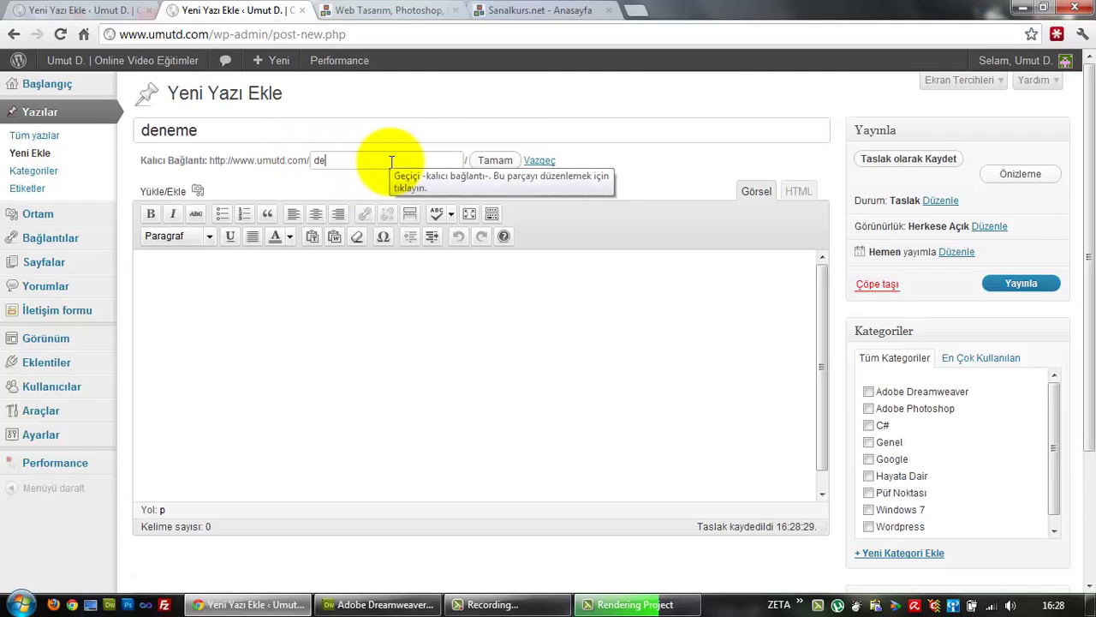
{"action": "type", "text": "neme-"}
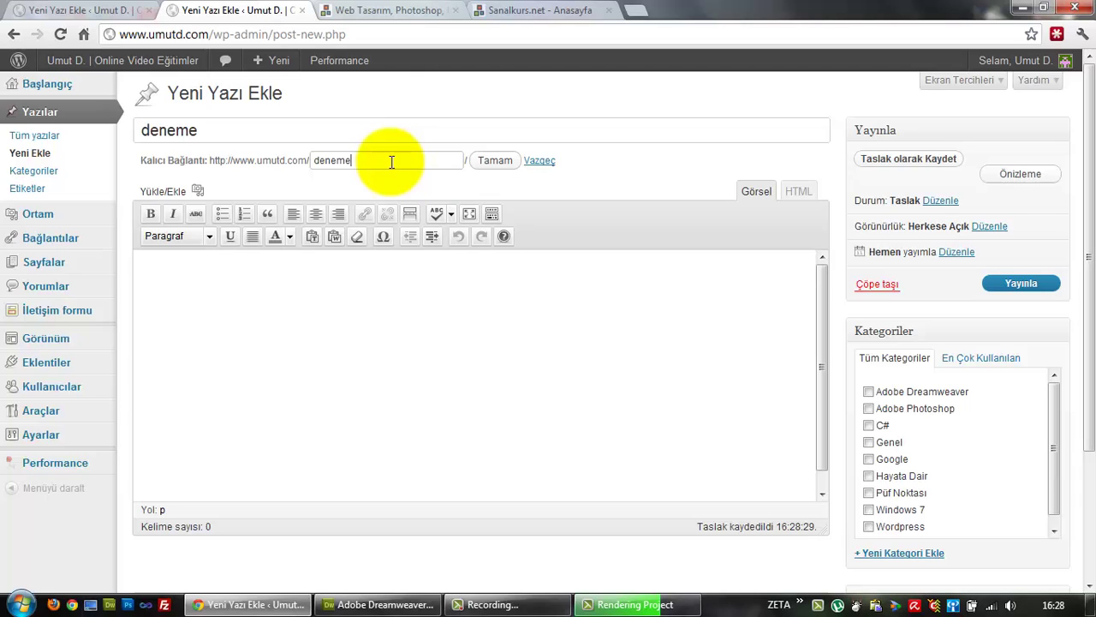
{"action": "type", "text": "-"}
{"action": "type", "text": "deneme-"}
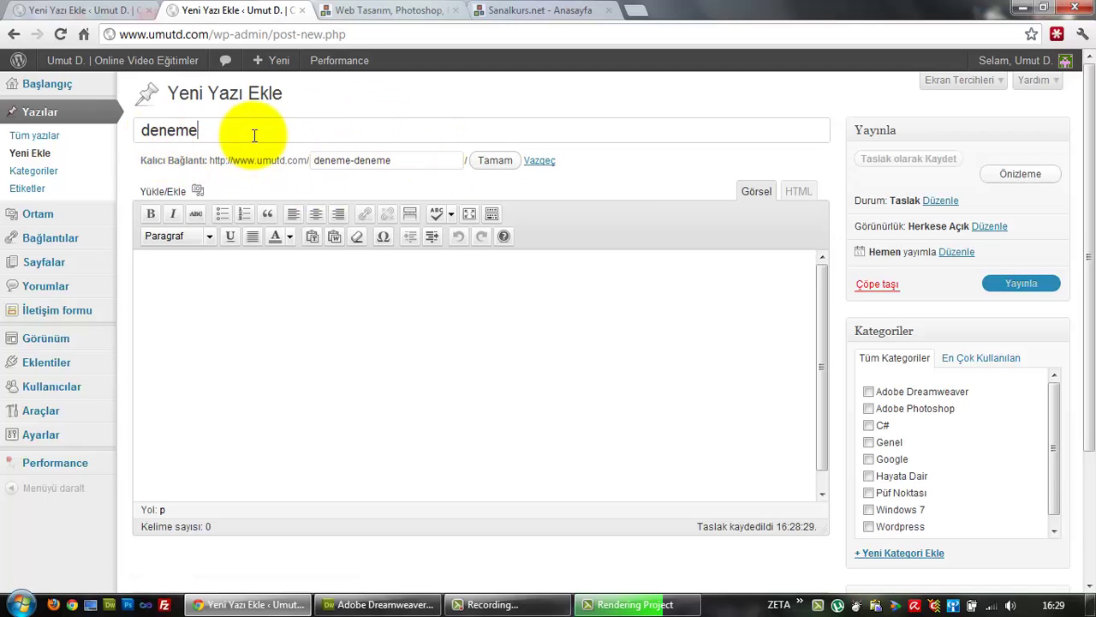
Try replacing the post title with "Wordpress'te şunu şunu yapma" and undo the replacement
{"action": "left_click_drag", "start_coordinate": [257, 133], "coordinate": [49, 140]}
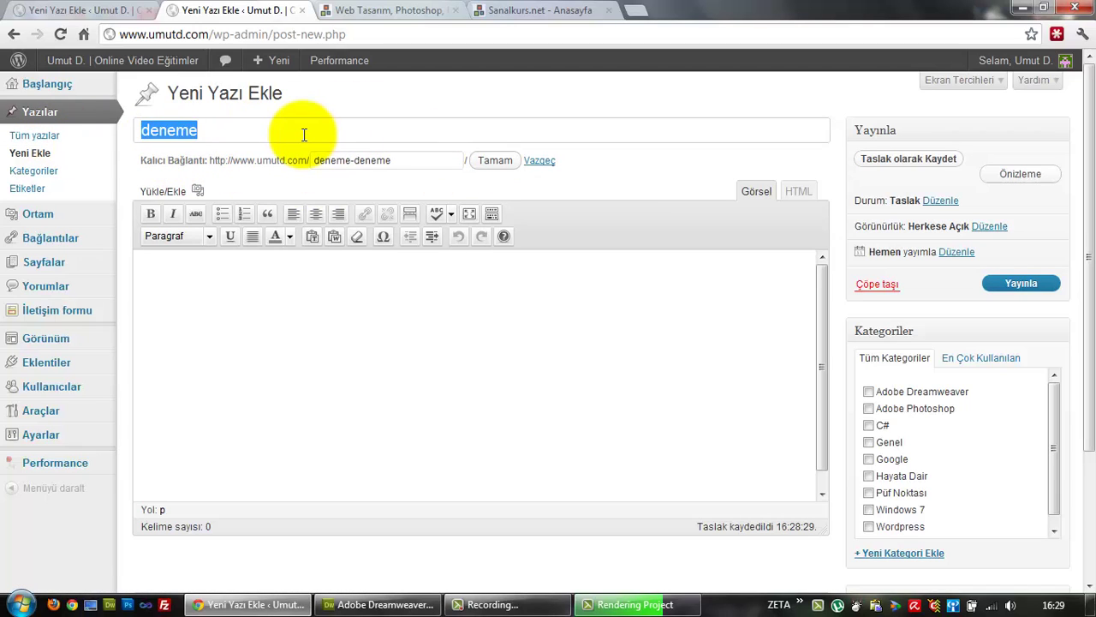
{"action": "type", "text": "E"}
{"action": "key", "text": "BackSpace"}
{"action": "type", "text": "Worpd"}
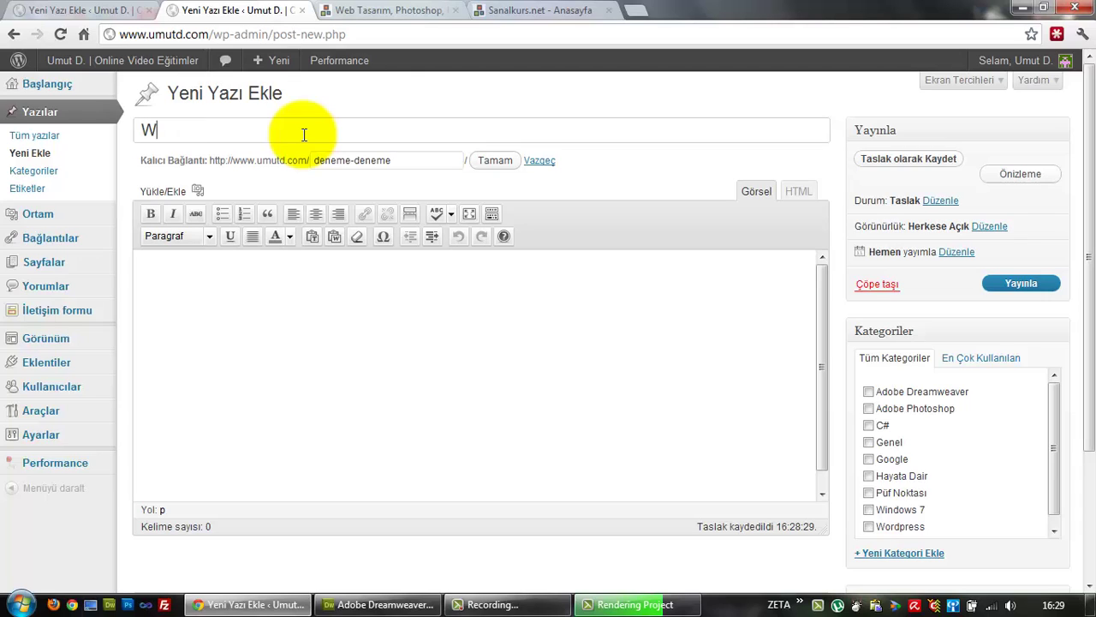
{"action": "key", "text": "BackSpace"}
{"action": "key", "text": "BackSpace"}
{"action": "type", "text": "dpress'te "}
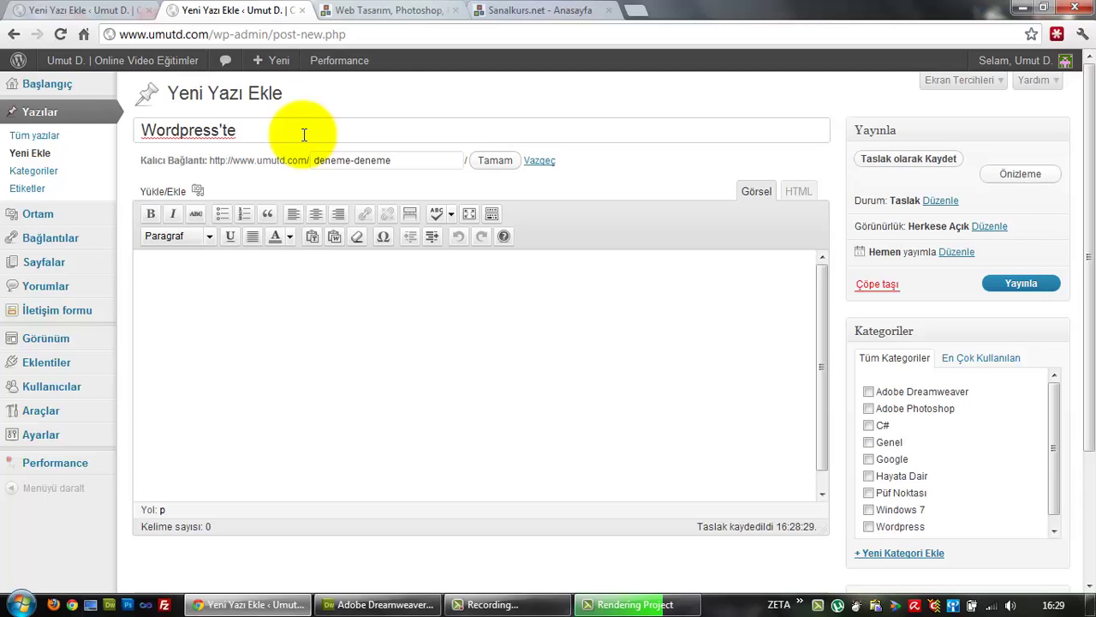
{"action": "type", "text": "şunu şunu yapma"}
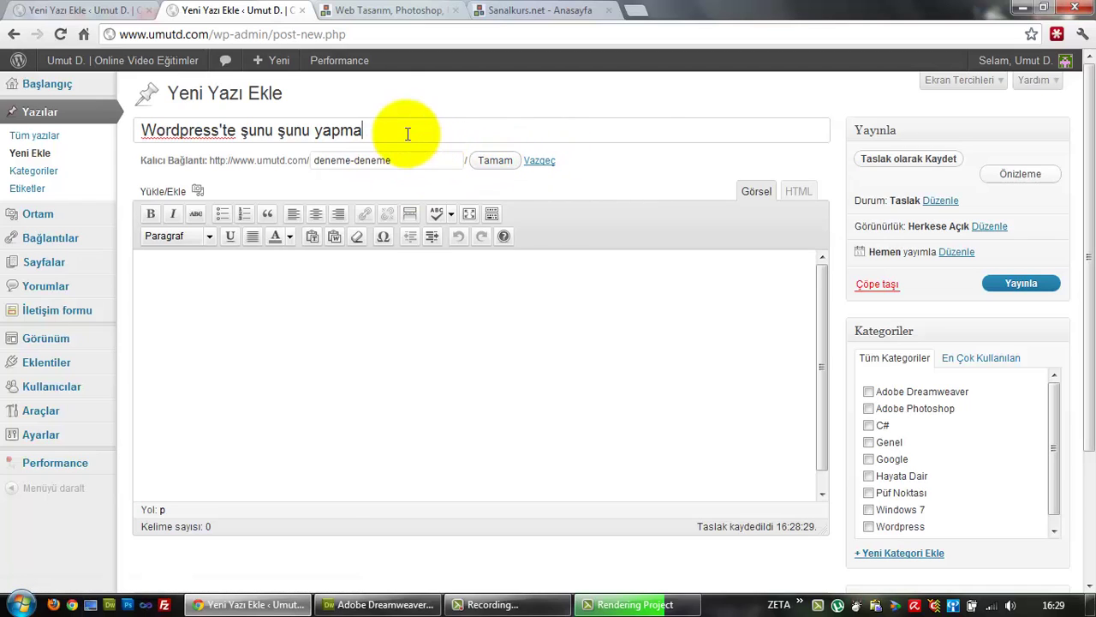
{"action": "key", "text": "ctrl+z"}
Open the media upload dialog for the post and close it without adding anything
{"action": "left_click", "coordinate": [289, 272]}
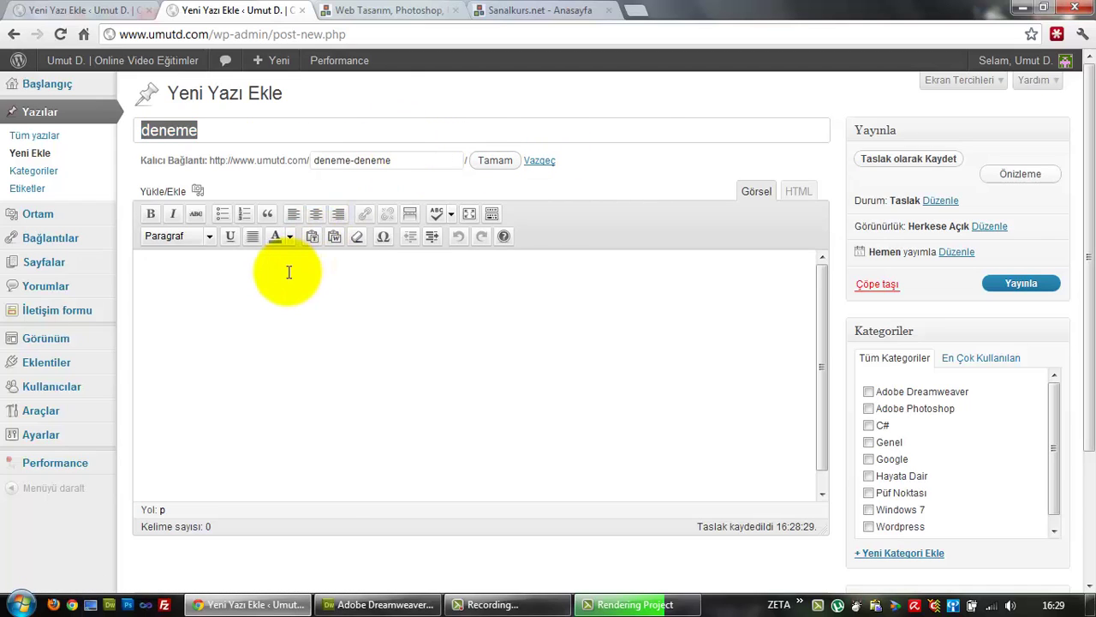
{"action": "left_click", "coordinate": [197, 192]}
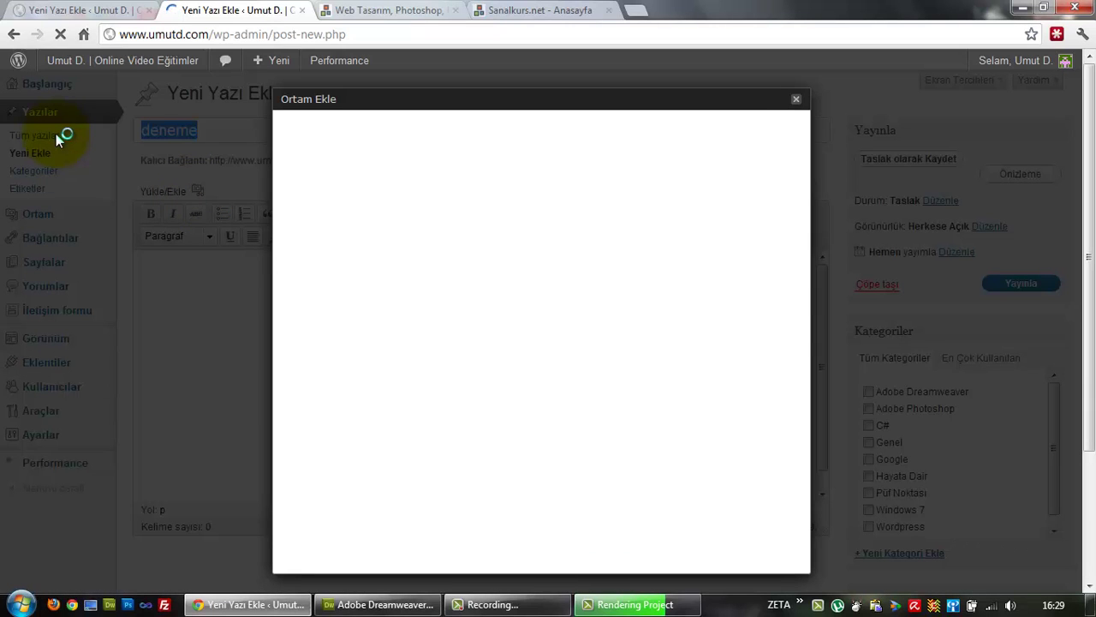
{"action": "left_click", "coordinate": [797, 103]}
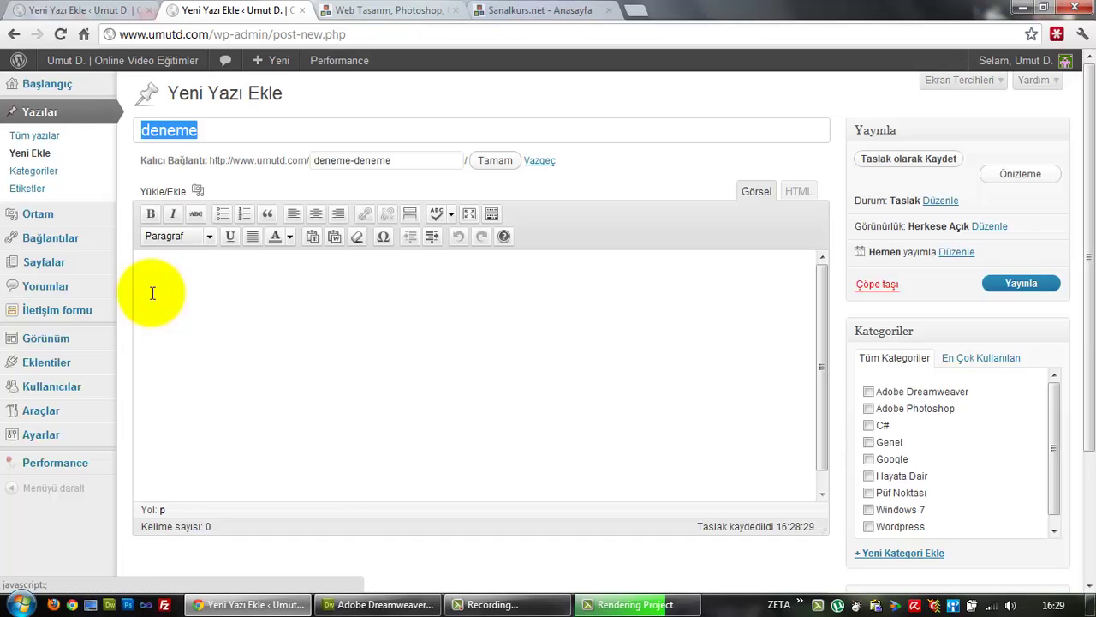
Enter a first name wrapped in <p></p> tags in the body's HTML view, and return to the visual view
{"action": "left_click", "coordinate": [163, 287]}
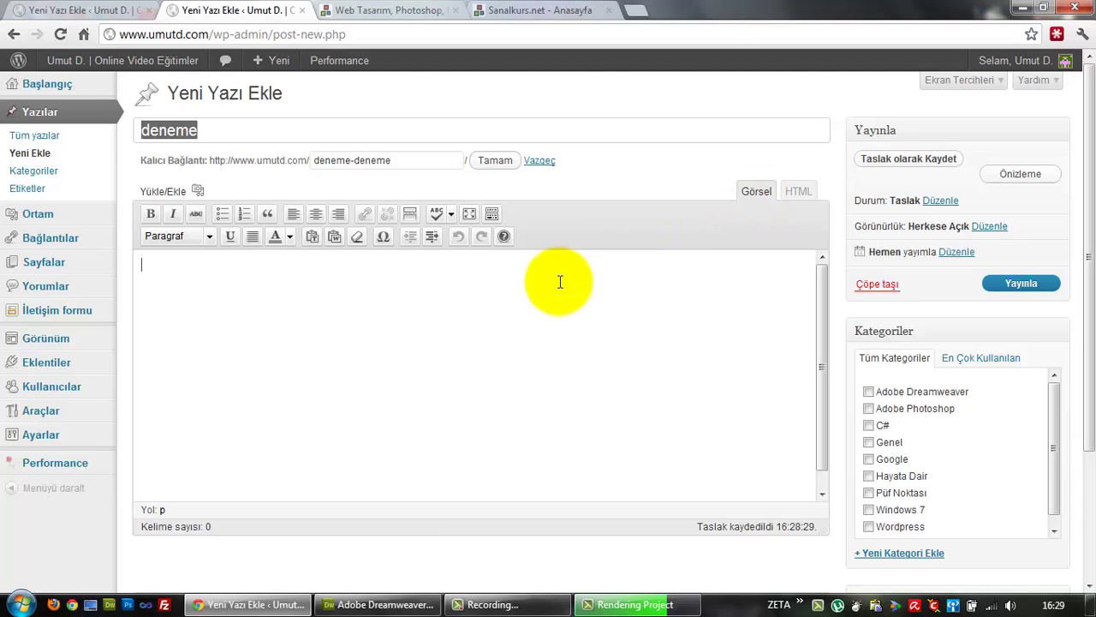
{"action": "left_click", "coordinate": [795, 192]}
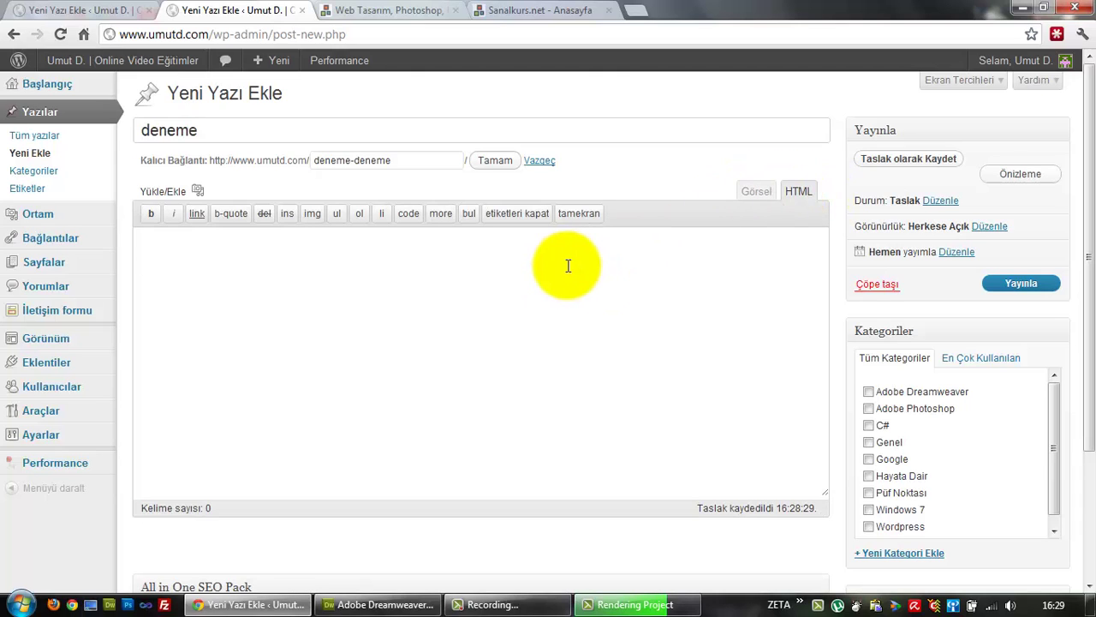
{"action": "type", "text": "<"}
{"action": "type", "text": "p>um"}
{"action": "type", "text": "ut</"}
{"action": "type", "text": "p<"}
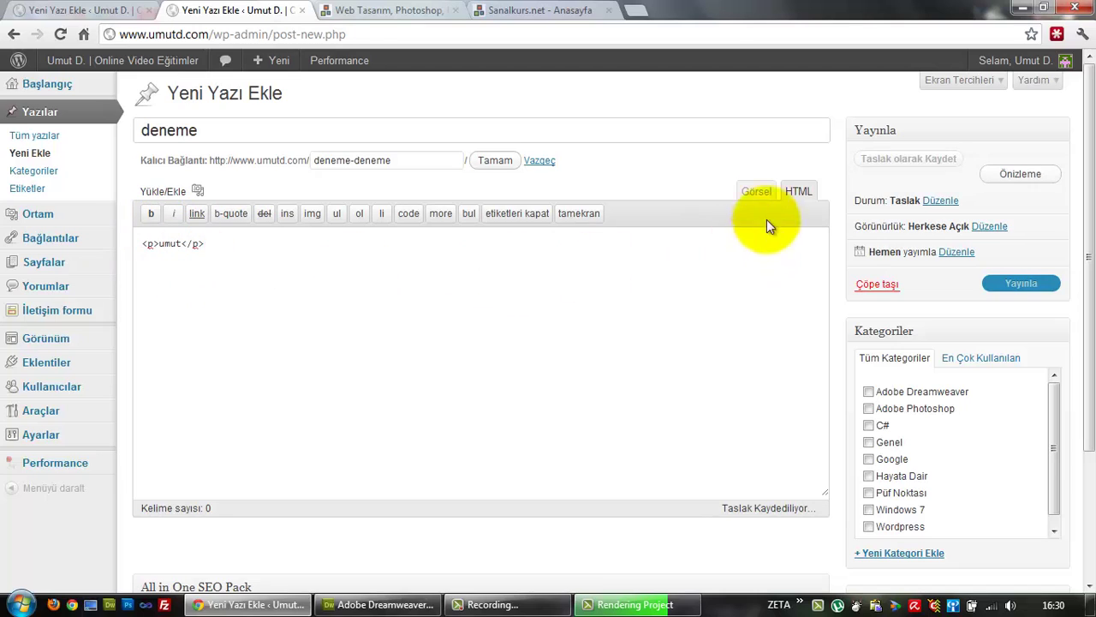
{"action": "left_click", "coordinate": [756, 192]}
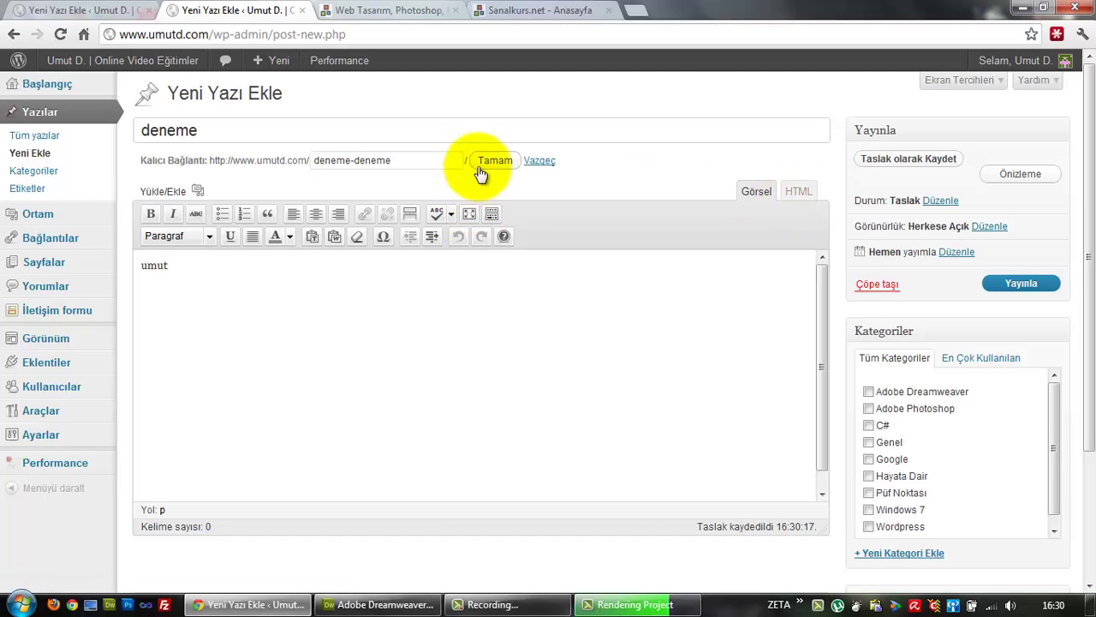
Make the name in the post body bold and italic
{"action": "left_click_drag", "start_coordinate": [142, 265], "coordinate": [274, 268]}
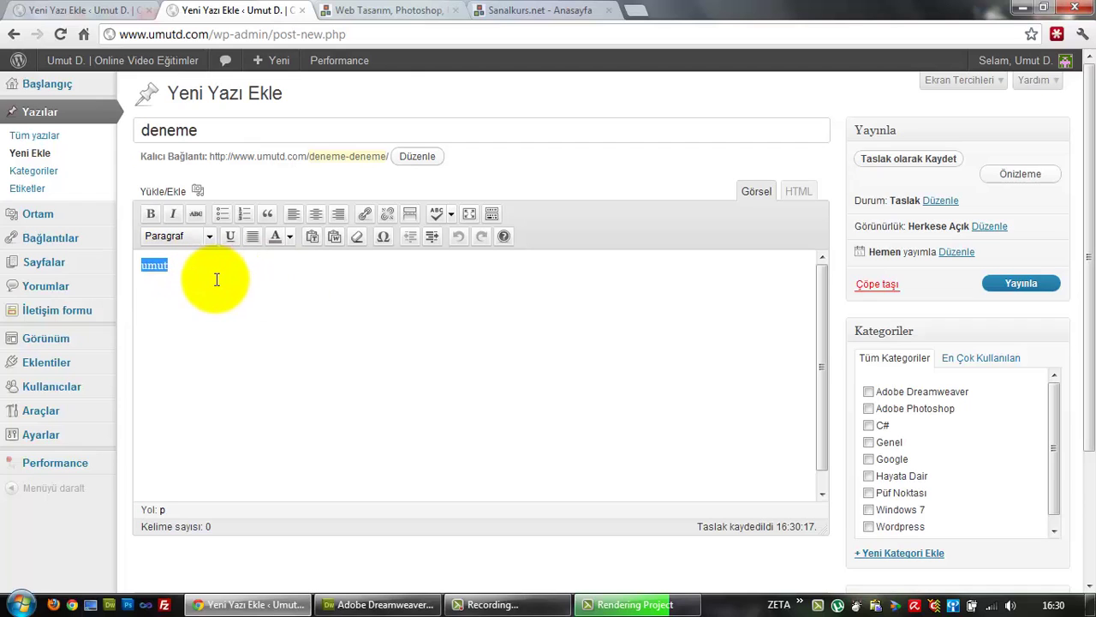
{"action": "left_click", "coordinate": [153, 212]}
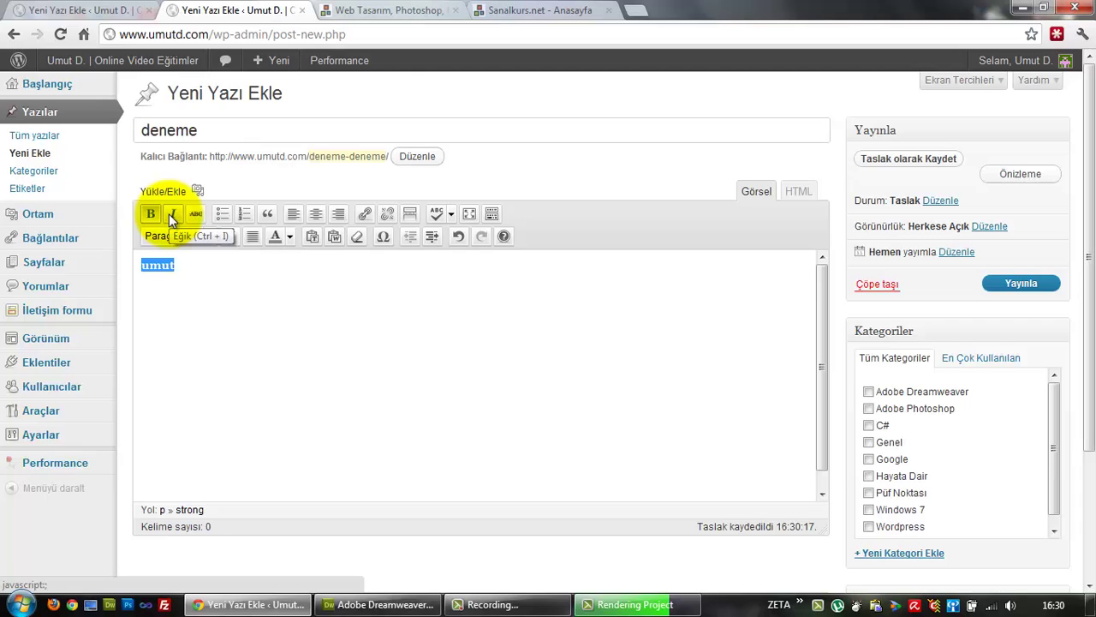
{"action": "left_click", "coordinate": [169, 214]}
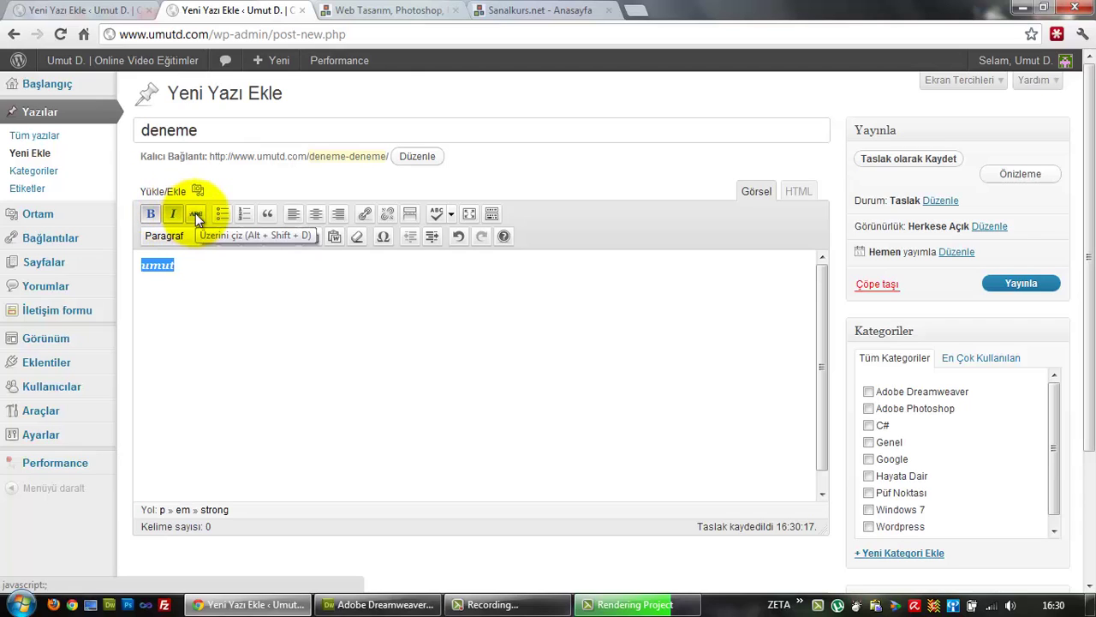
Try strikethrough on the selected body text, switching it on and off
{"action": "left_click", "coordinate": [195, 213]}
{"action": "left_click", "coordinate": [195, 213]}
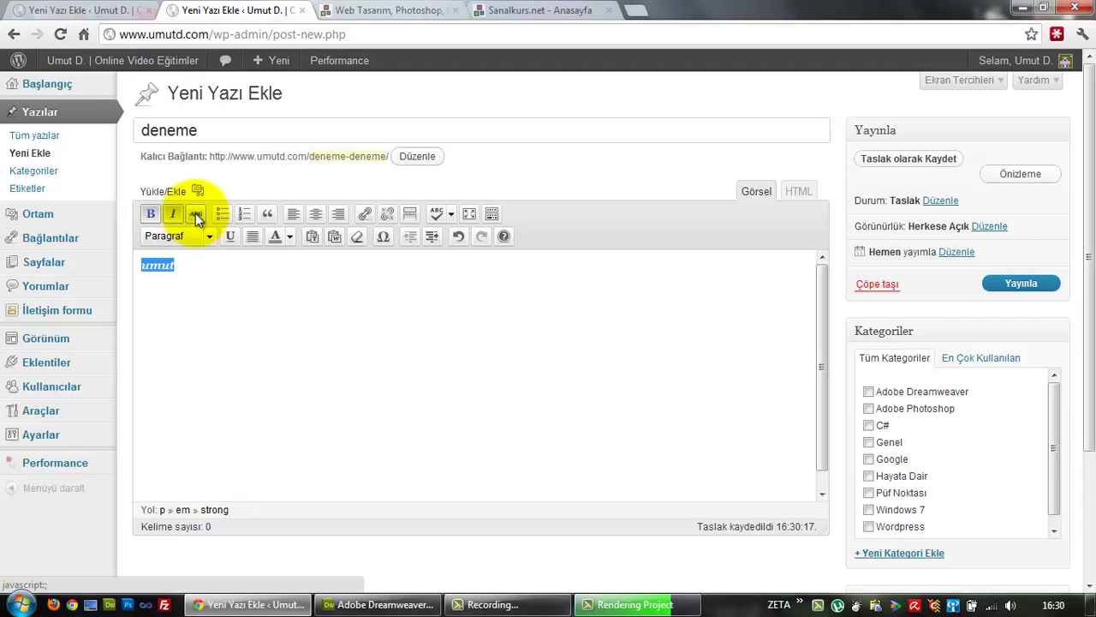
{"action": "left_click", "coordinate": [195, 213]}
{"action": "left_click", "coordinate": [195, 213]}
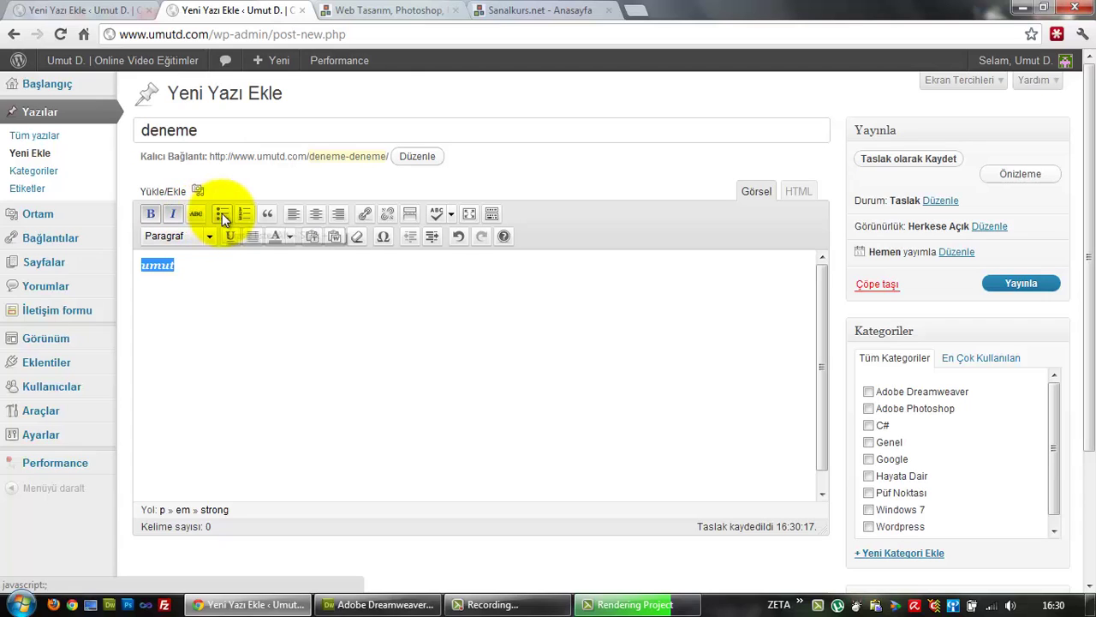
Turn the body text into a bulleted list and add a second item with the same name followed by 2
{"action": "left_click", "coordinate": [222, 213]}
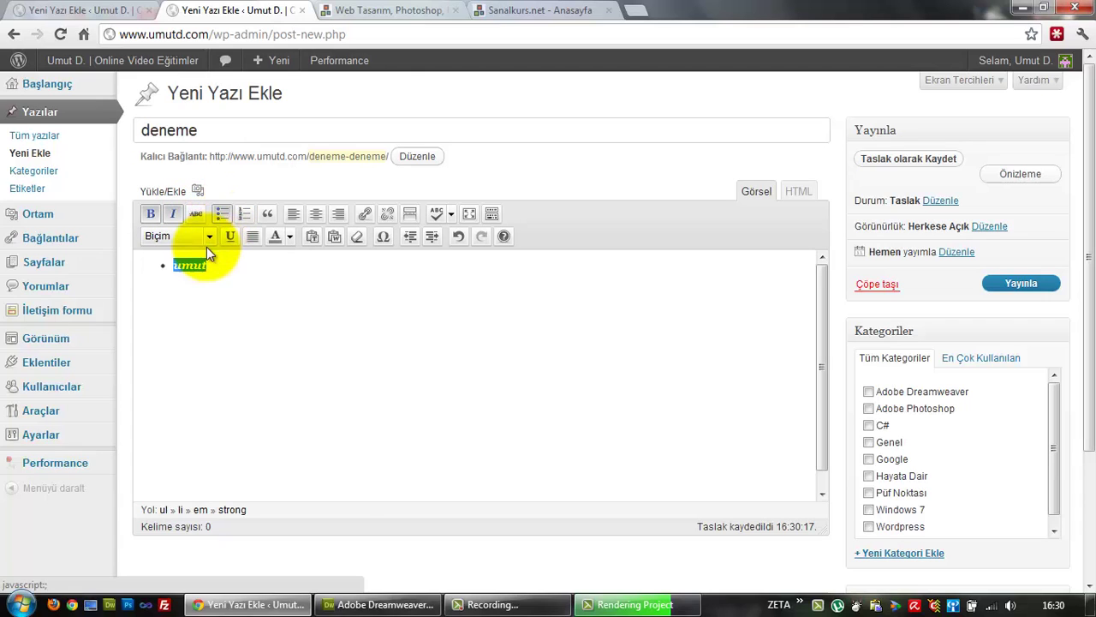
{"action": "left_click", "coordinate": [223, 267]}
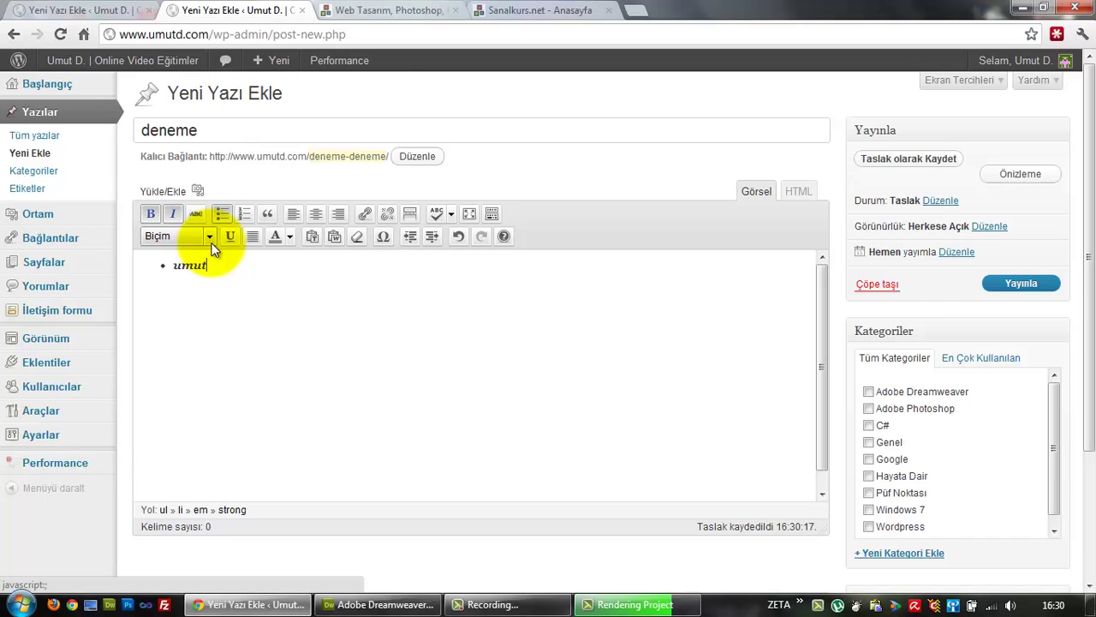
{"action": "key", "text": "Return"}
{"action": "type", "text": "umut 2"}
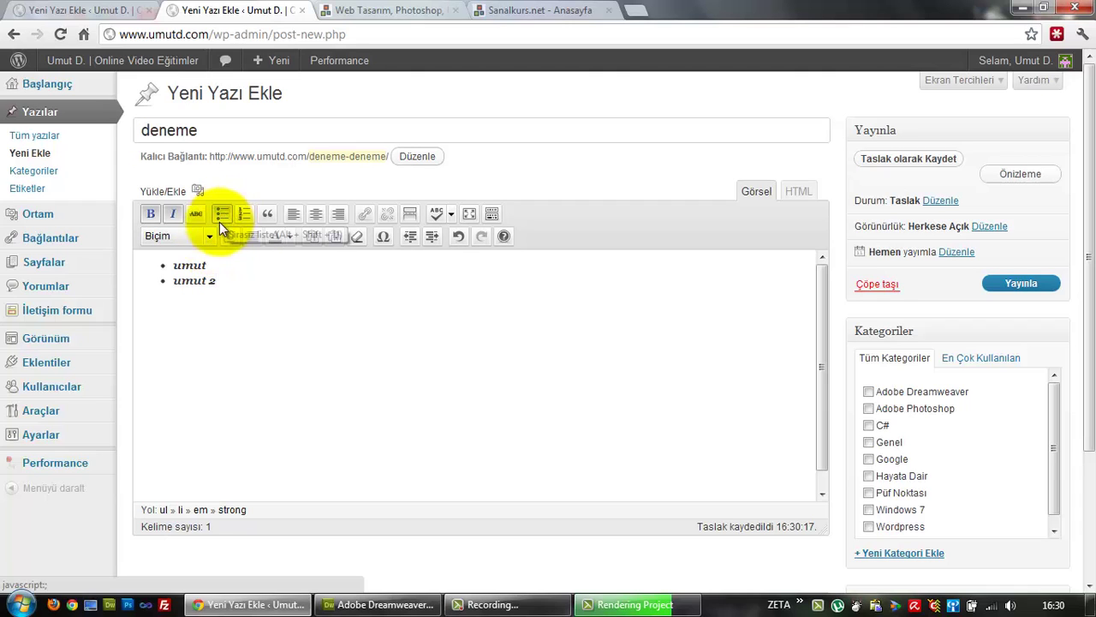
Convert both list items to a numbered list and end the list with a new line below it
{"action": "left_click_drag", "start_coordinate": [238, 283], "coordinate": [160, 265]}
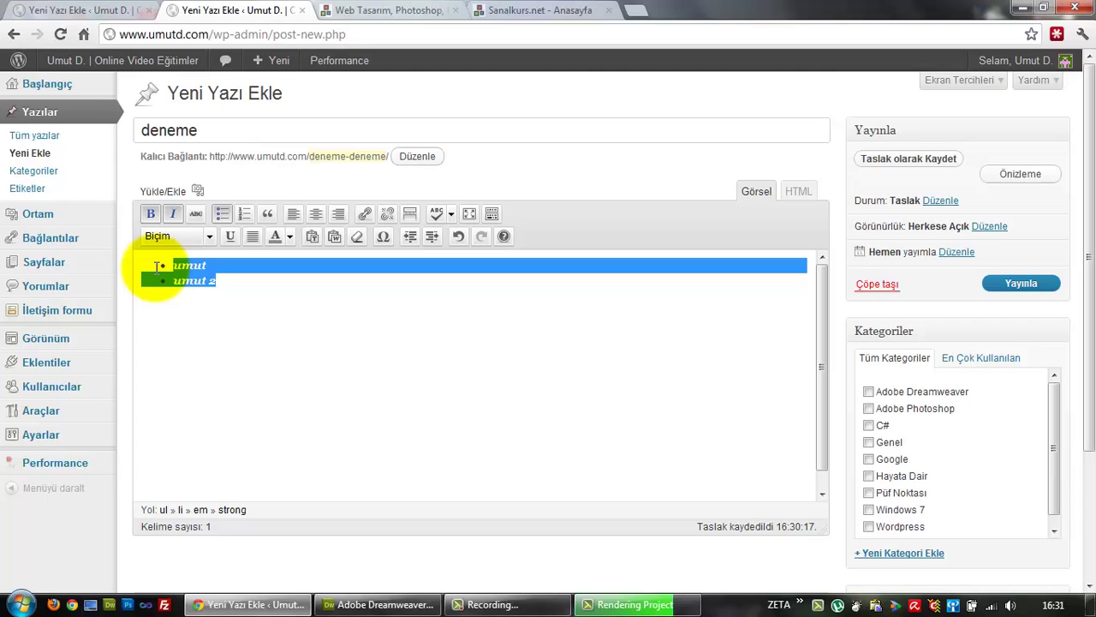
{"action": "left_click", "coordinate": [244, 213]}
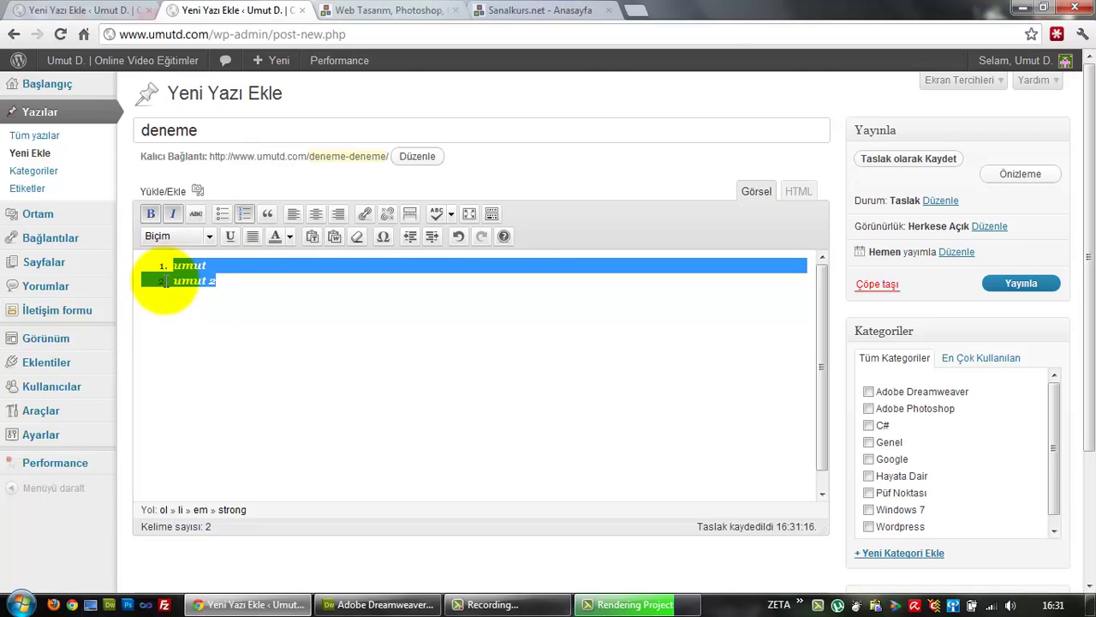
{"action": "left_click", "coordinate": [231, 281]}
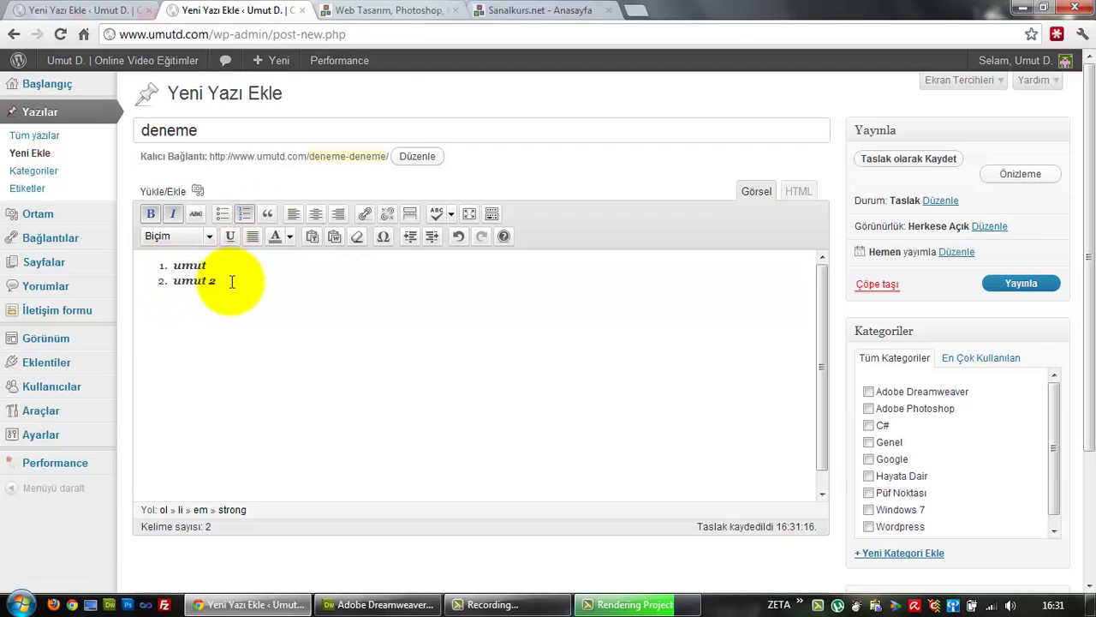
{"action": "key", "text": "Return"}
{"action": "key", "text": "Return"}
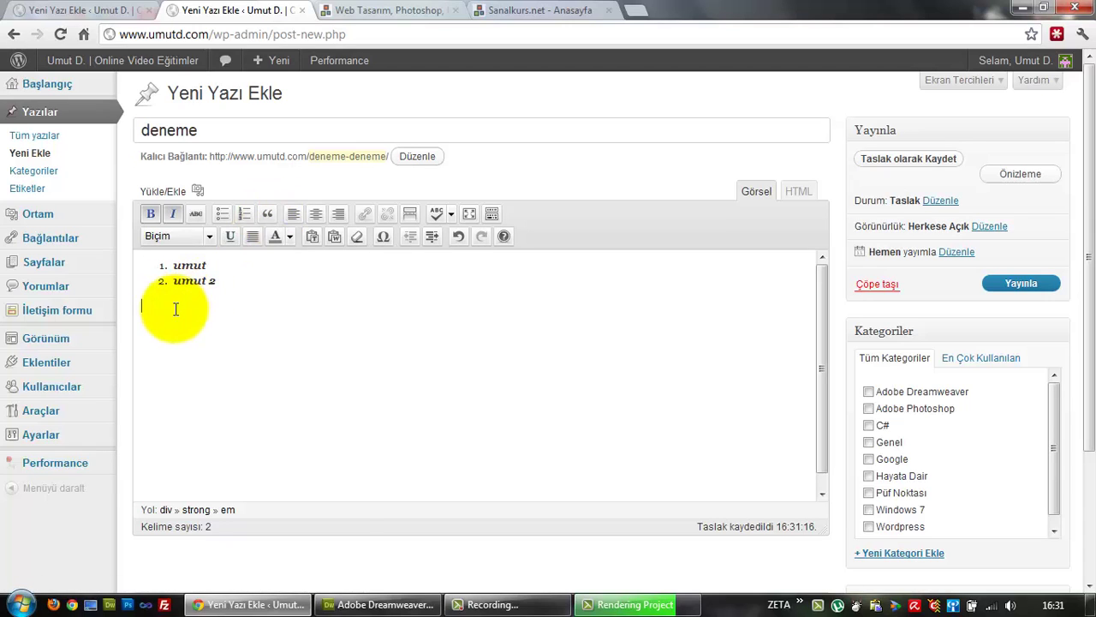
Try centre, left and right alignment on the second list item, restore left alignment, and exit to a new line below the list
{"action": "left_click", "coordinate": [247, 274]}
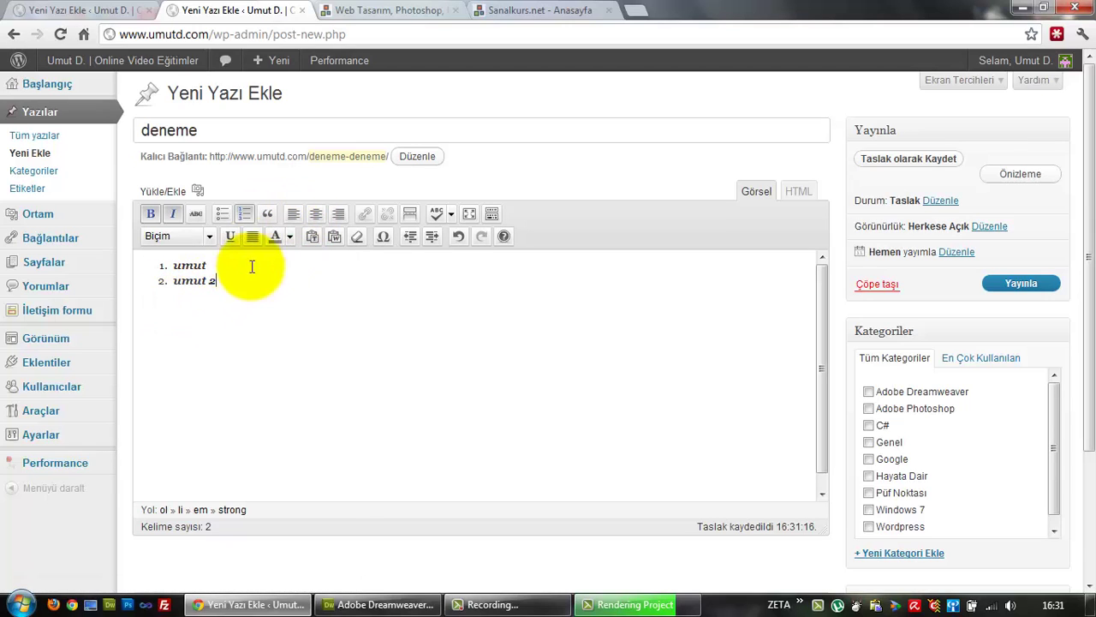
{"action": "left_click", "coordinate": [317, 212]}
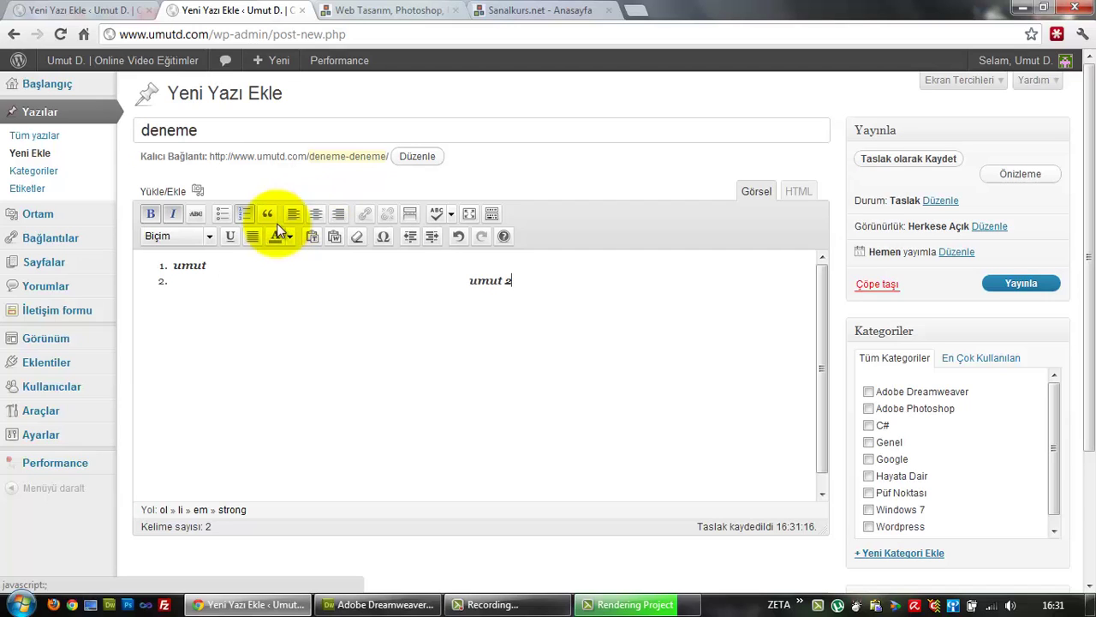
{"action": "left_click", "coordinate": [293, 213]}
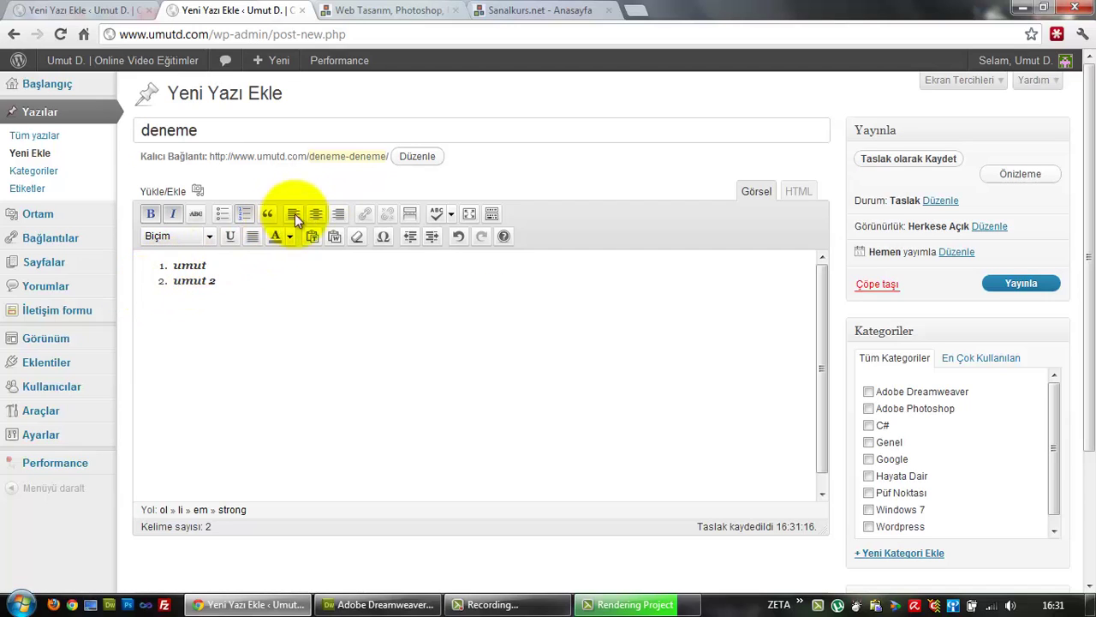
{"action": "left_click", "coordinate": [338, 213]}
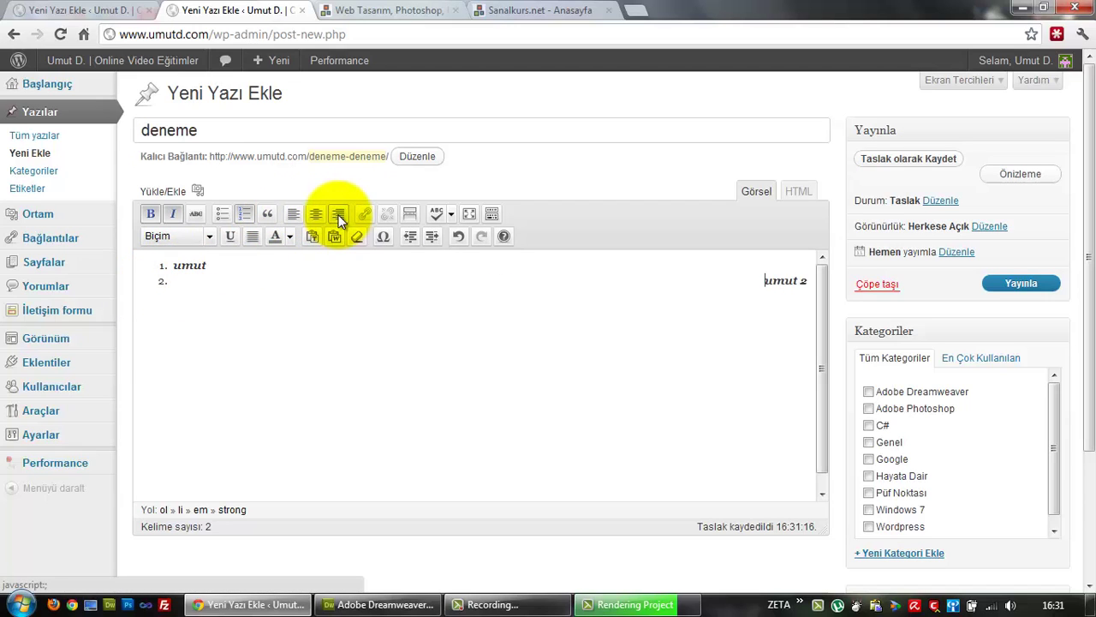
{"action": "left_click", "coordinate": [293, 214]}
{"action": "key", "text": "Return"}
{"action": "key", "text": "Return"}
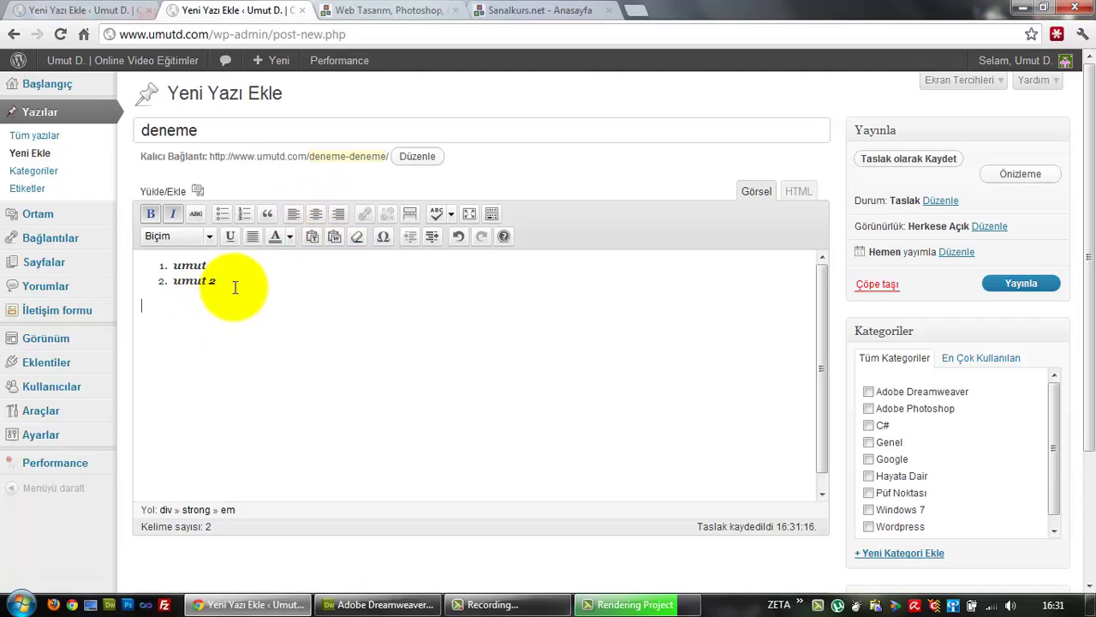
Enter the first name as a line of text below the numbered list and apply full justification to it
{"action": "type", "text": "umut"}
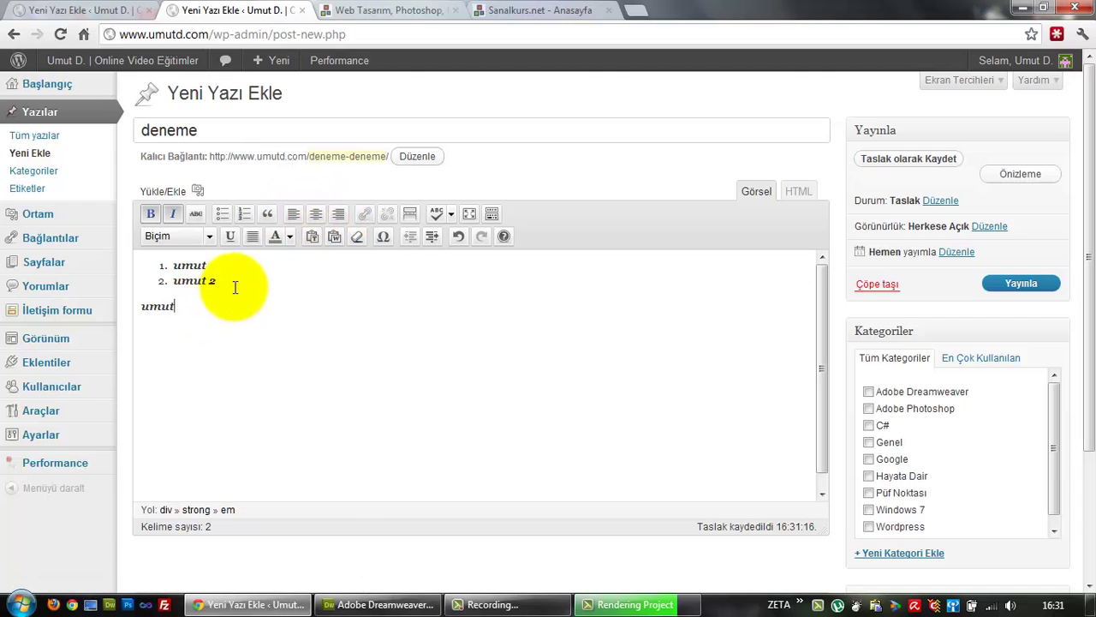
{"action": "left_click", "coordinate": [255, 234]}
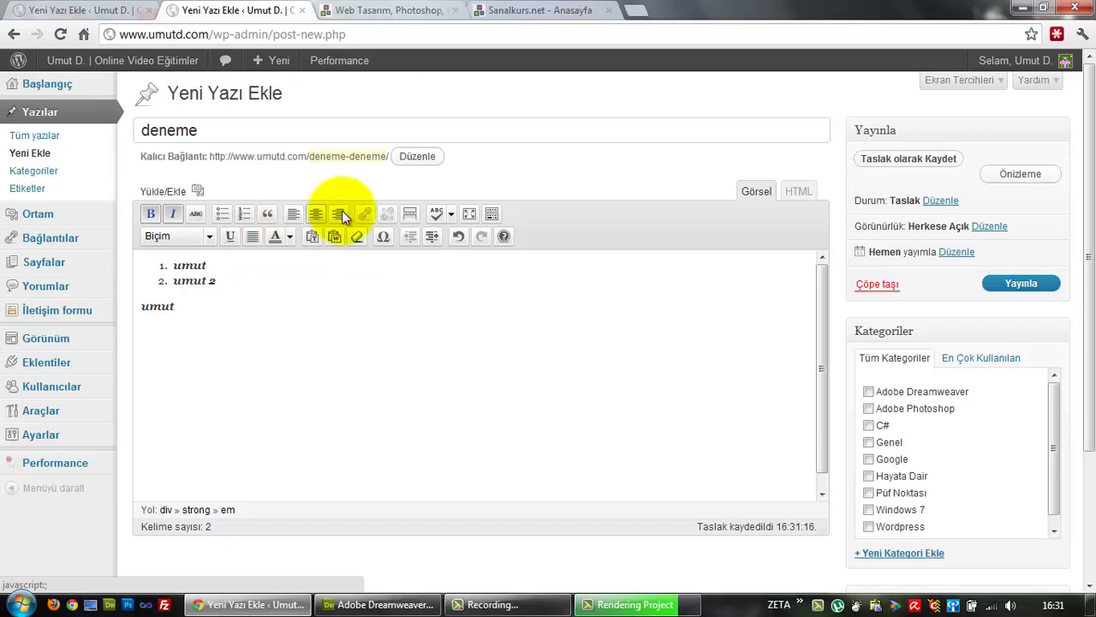
{"action": "double_click", "coordinate": [151, 310]}
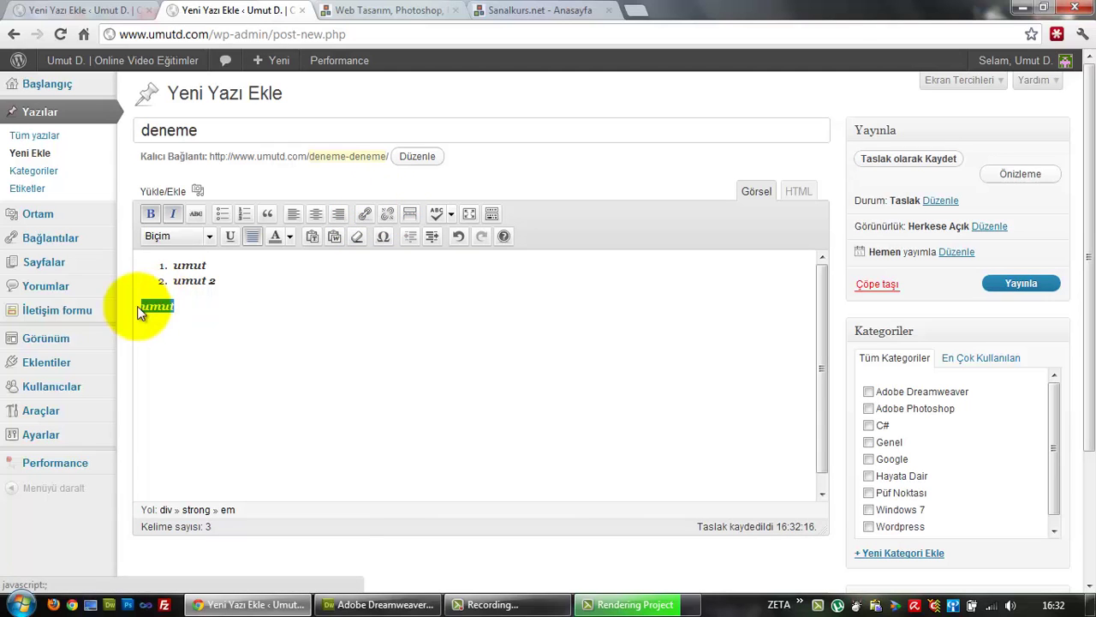
{"action": "left_click", "coordinate": [364, 214]}
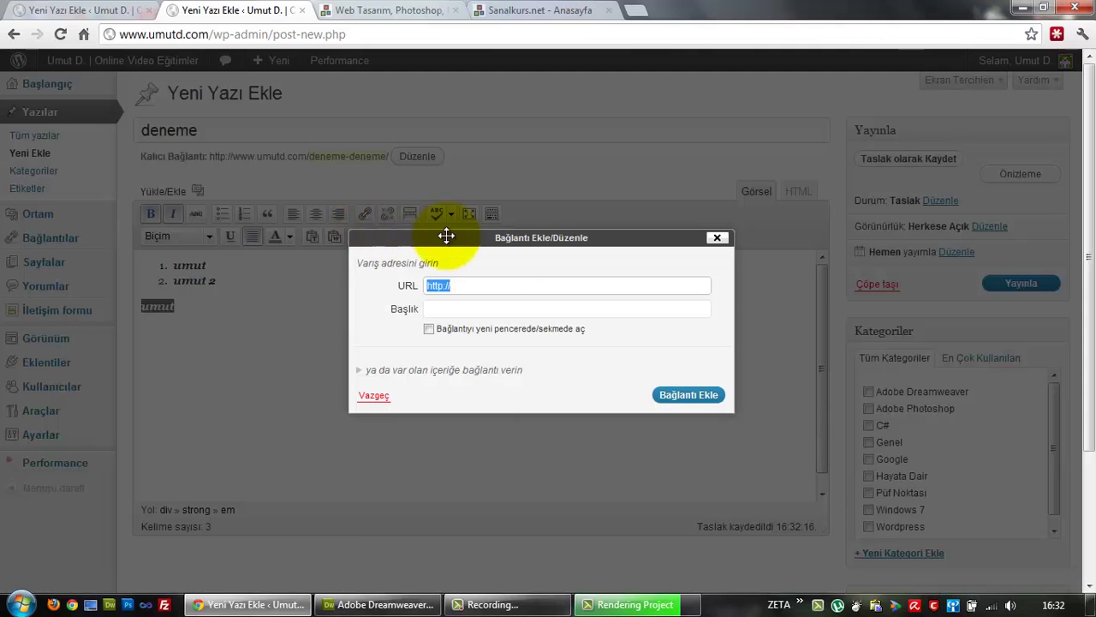
{"action": "left_click", "coordinate": [497, 284]}
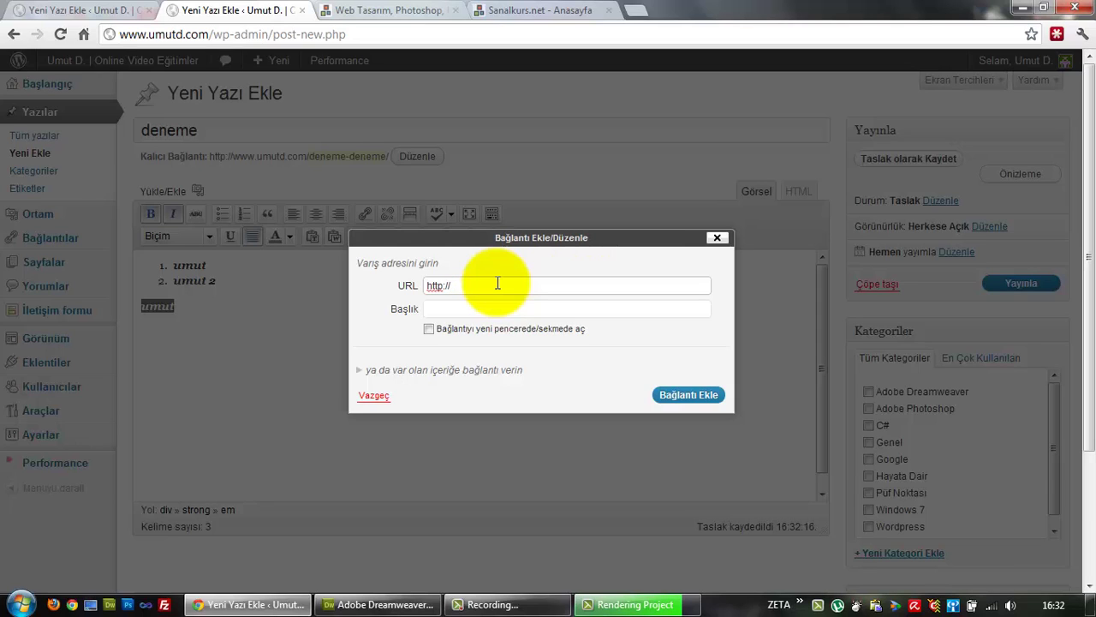
{"action": "triple_click", "coordinate": [498, 284]}
{"action": "type", "text": "www."}
{"action": "key", "text": "ctrl+z"}
{"action": "left_click", "coordinate": [497, 283]}
{"action": "type", "text": "www.google.com"}
{"action": "left_click", "coordinate": [482, 307]}
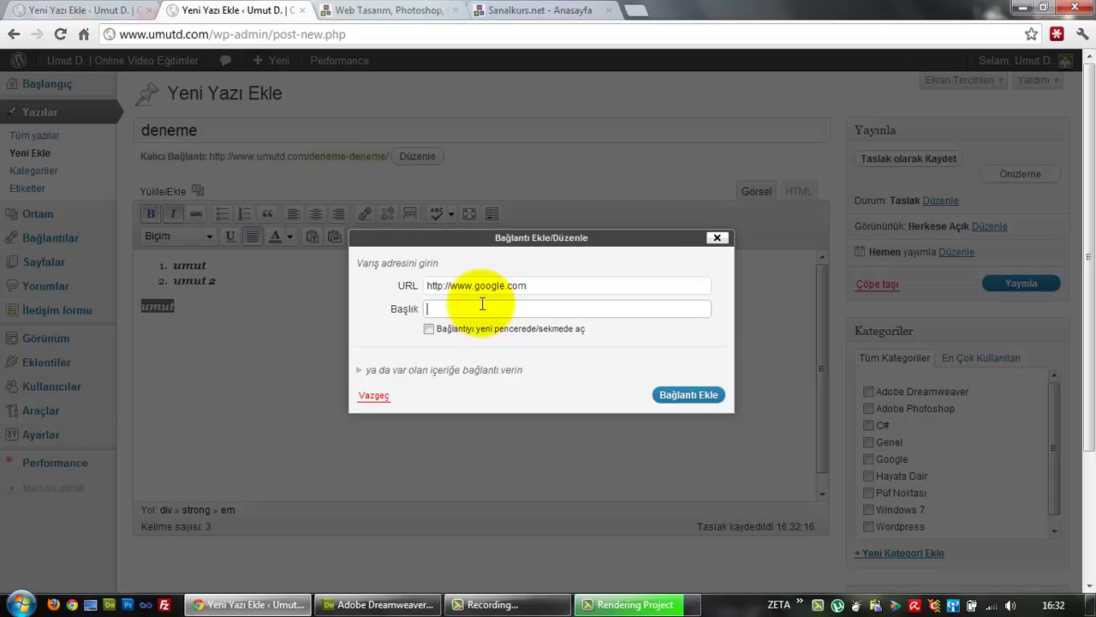
{"action": "type", "text": "Google"}
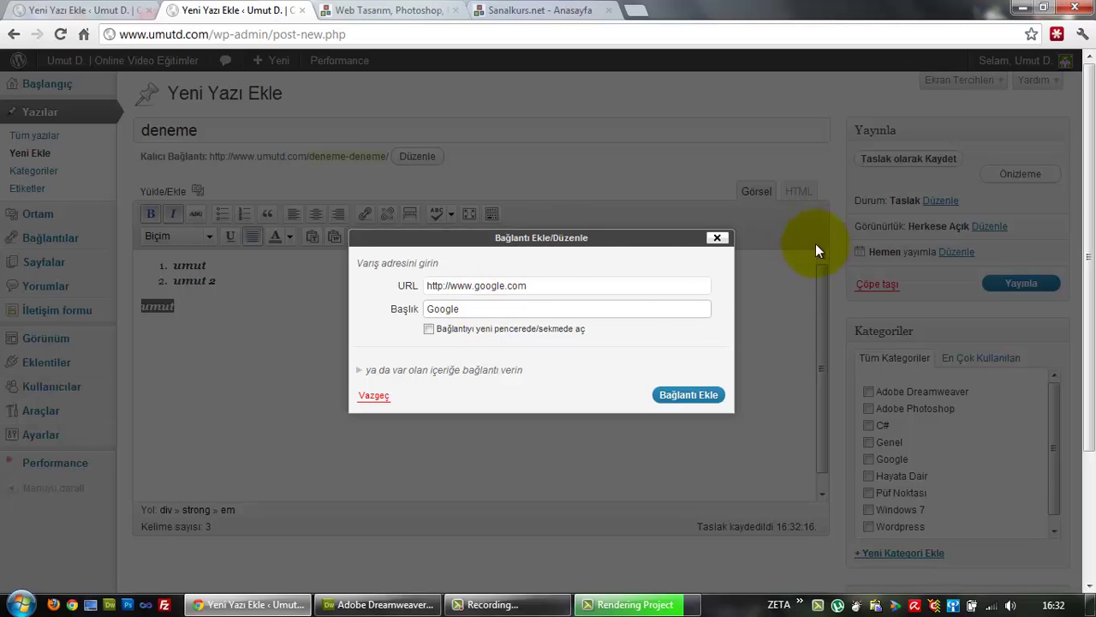
{"action": "left_click", "coordinate": [685, 395]}
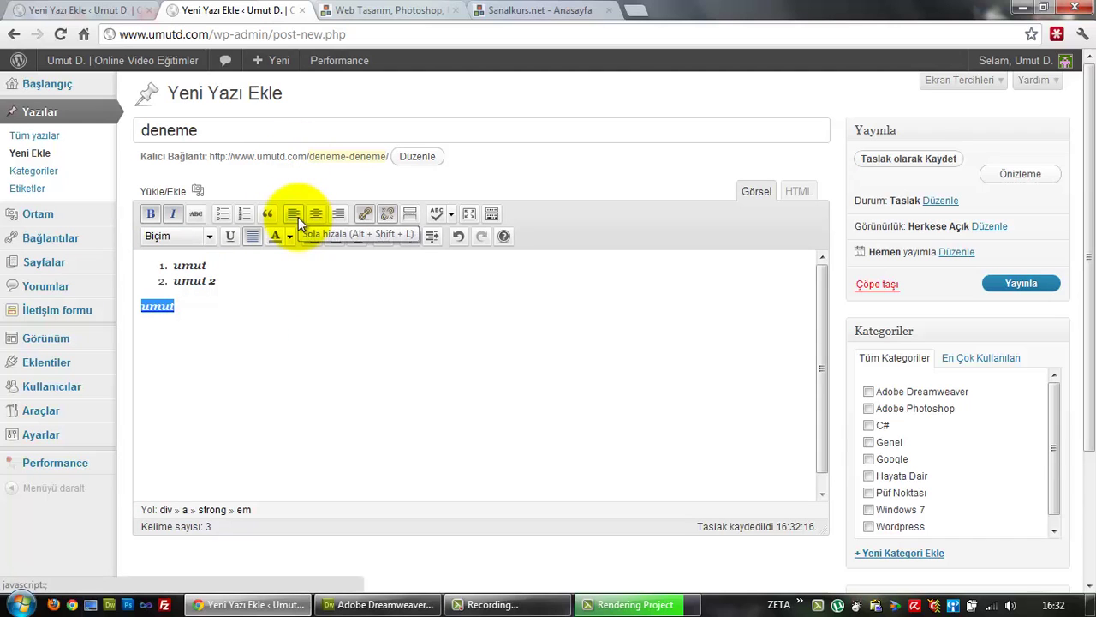
Reopen the link's settings, browse the site's existing content offered for linking, and close the dialog without changes
{"action": "left_click", "coordinate": [364, 214]}
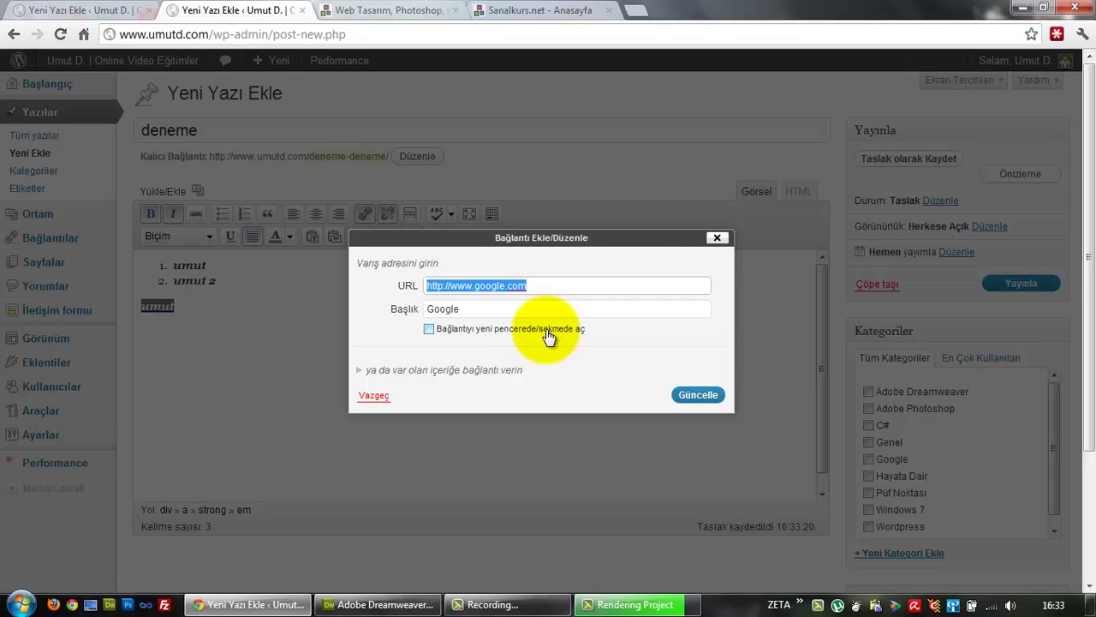
{"action": "left_click", "coordinate": [433, 375]}
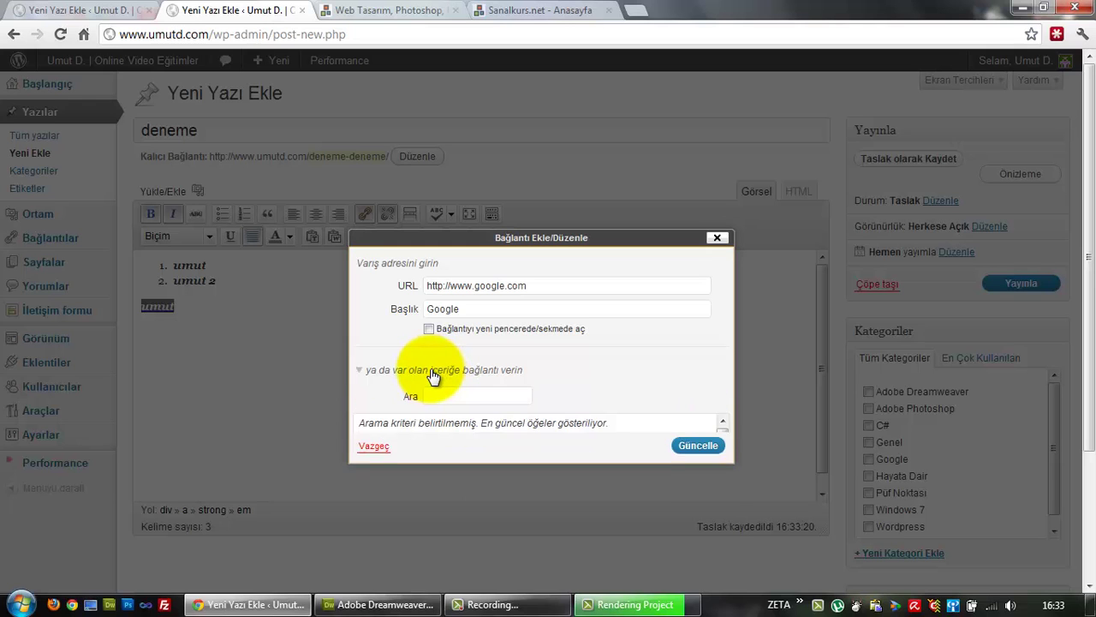
{"action": "left_click_drag", "start_coordinate": [544, 238], "coordinate": [522, 177]}
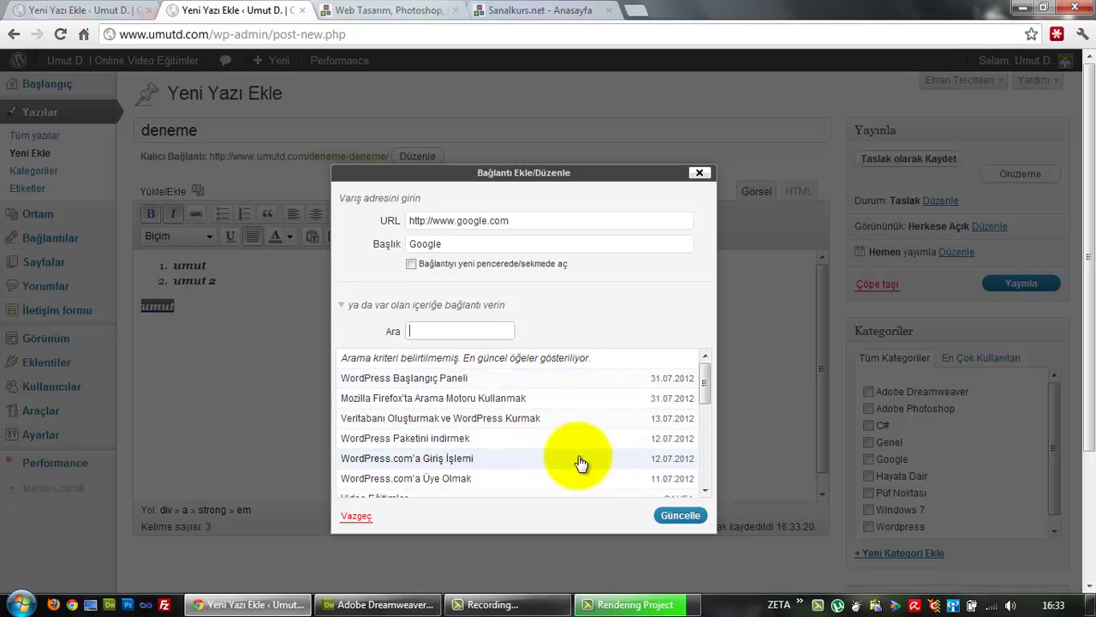
{"action": "left_click_drag", "start_coordinate": [707, 382], "coordinate": [703, 482]}
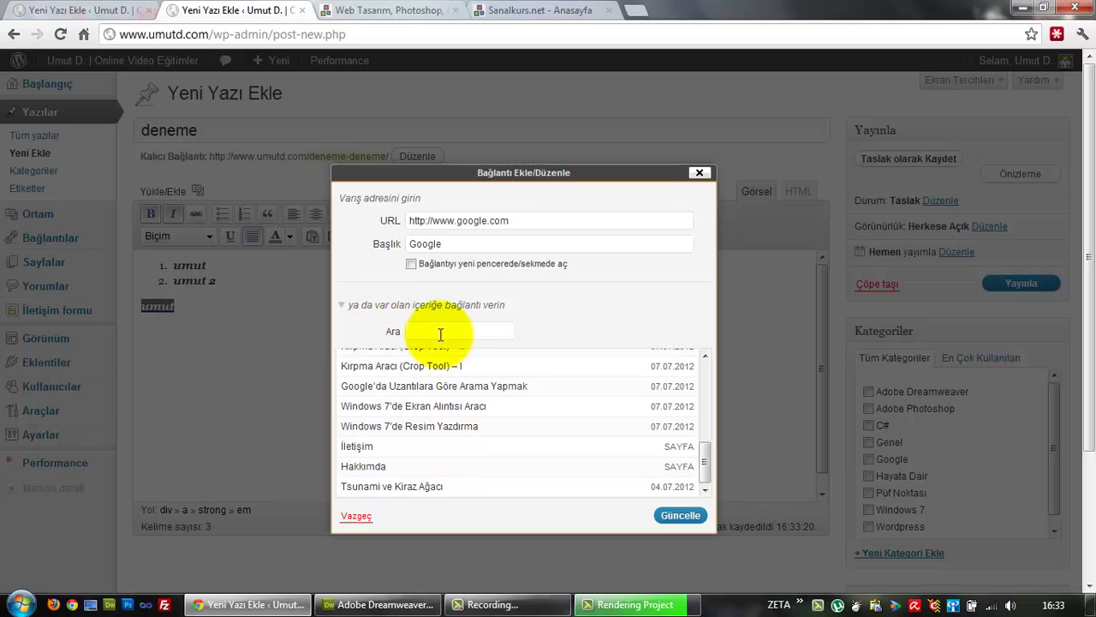
{"action": "left_click", "coordinate": [469, 307]}
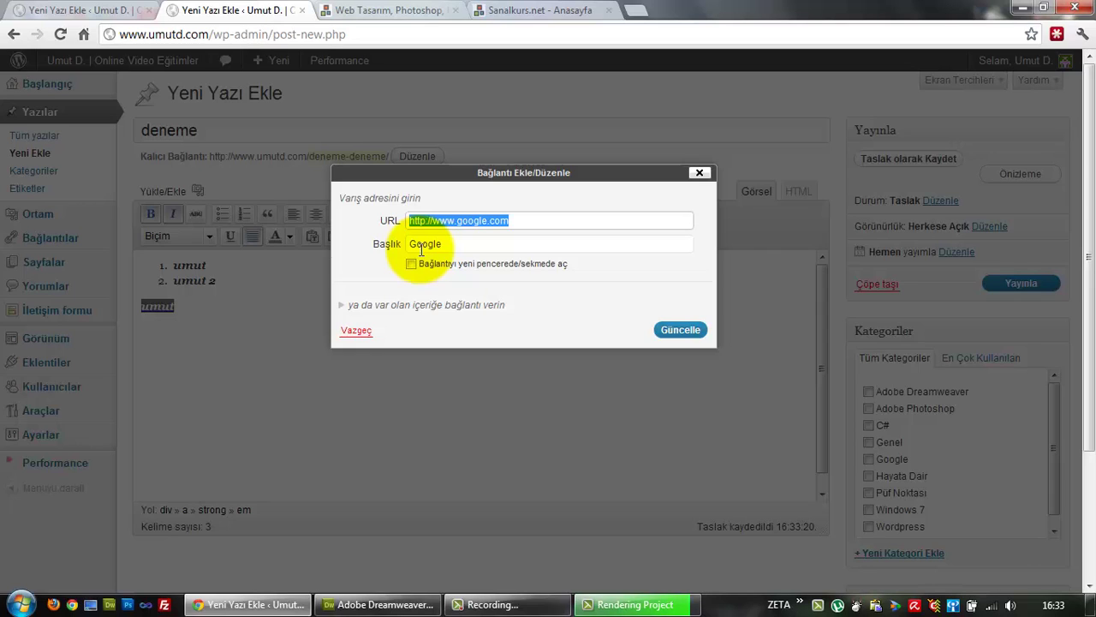
{"action": "left_click", "coordinate": [698, 173]}
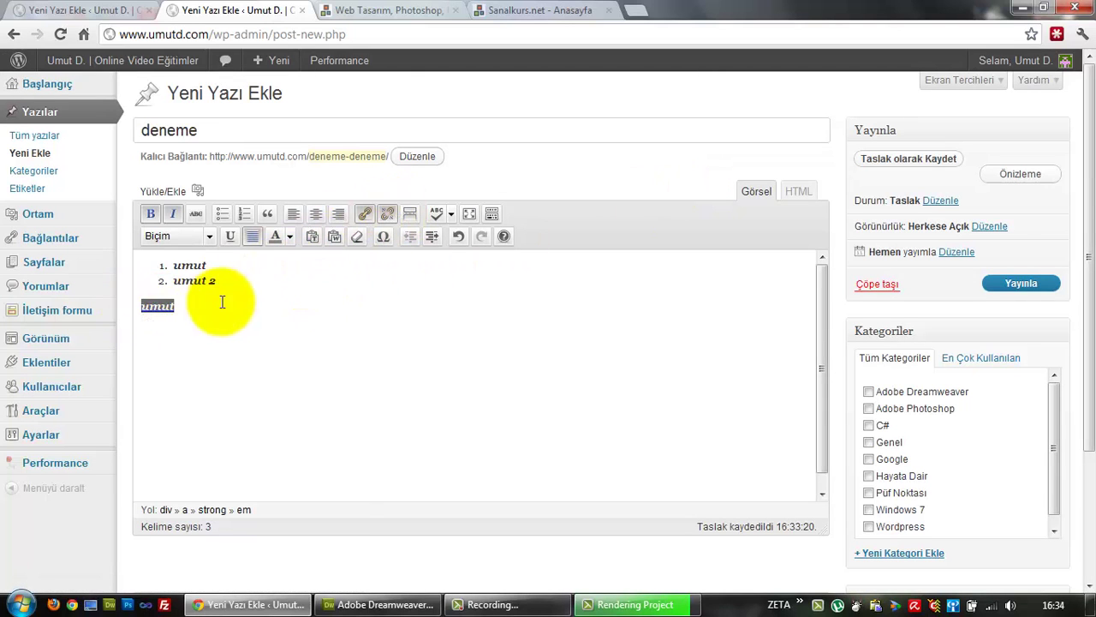
Remove the link from the word below the list and check which languages the spell checker offers
{"action": "left_click", "coordinate": [384, 214]}
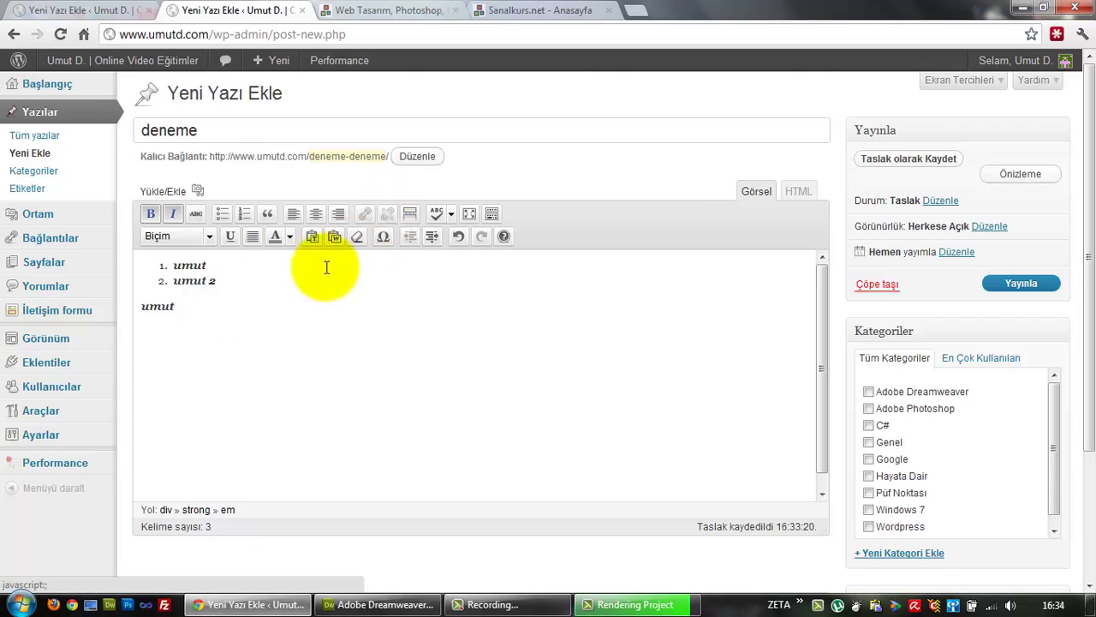
{"action": "left_click", "coordinate": [452, 214]}
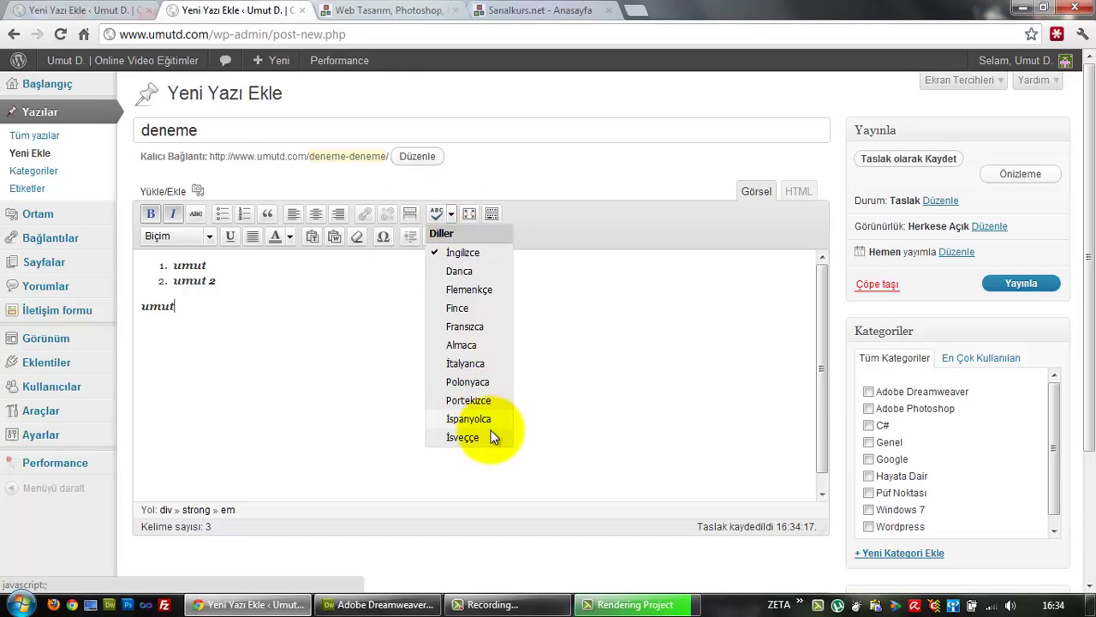
{"action": "left_click", "coordinate": [560, 281]}
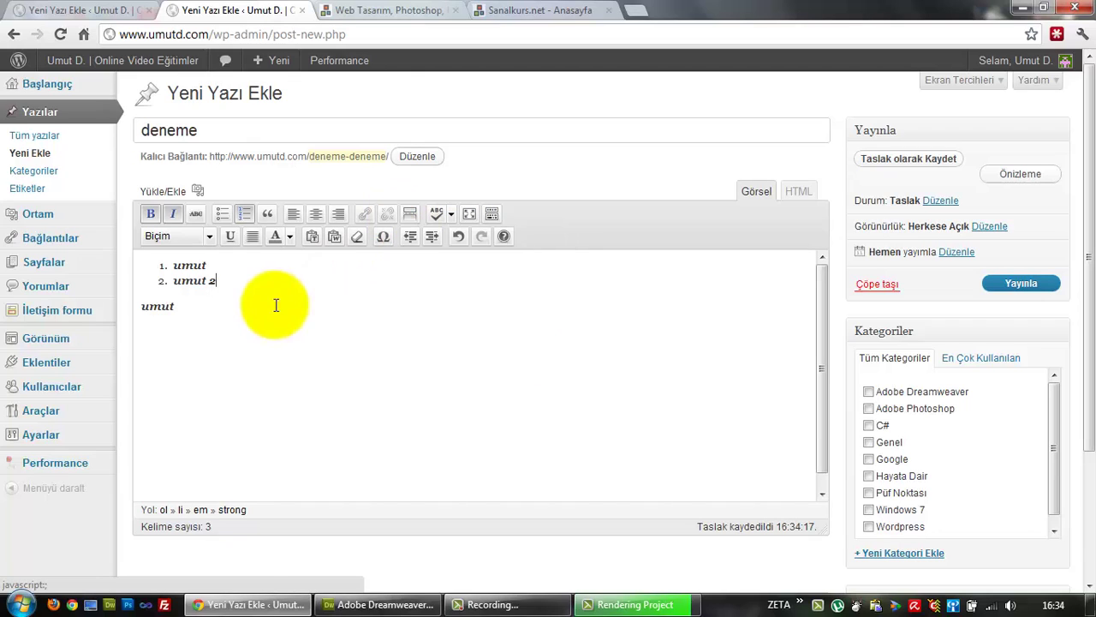
Start a new line at the end of the post body and open a site found with a "lorem ipsum generator" web search
{"action": "left_click", "coordinate": [231, 308]}
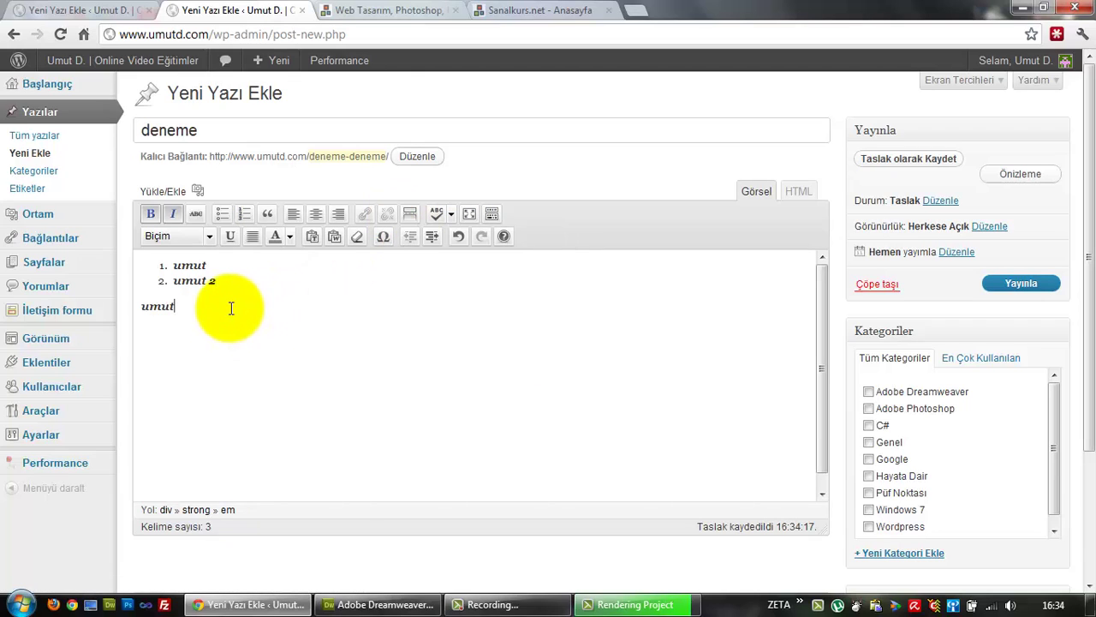
{"action": "key", "text": "Return"}
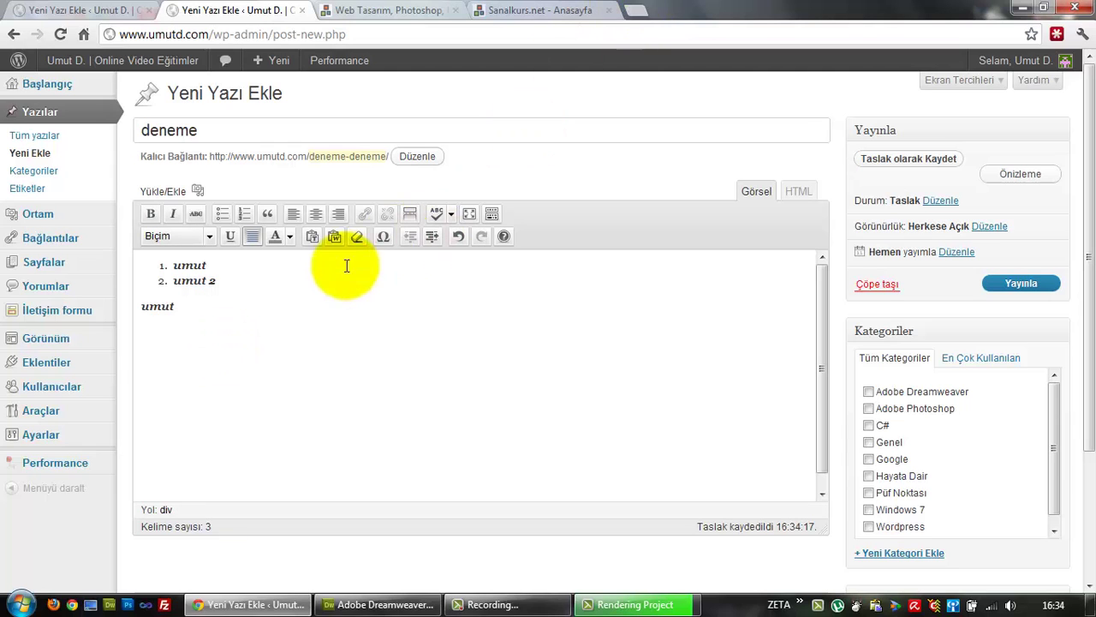
{"action": "left_click", "coordinate": [635, 12]}
{"action": "type", "text": "lorem ip"}
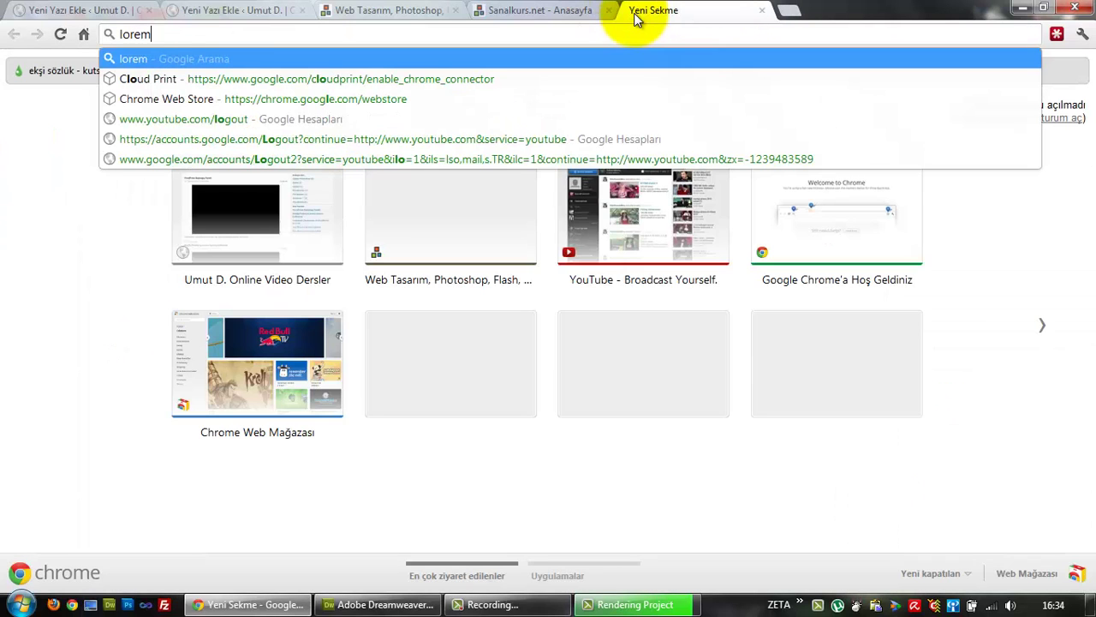
{"action": "type", "text": "sum generator"}
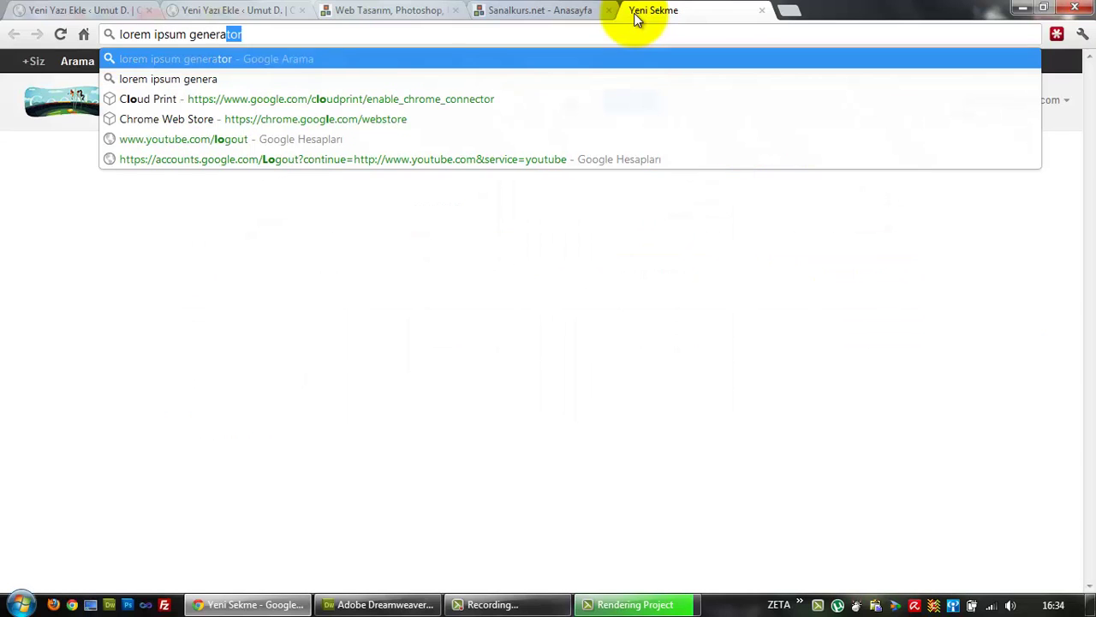
{"action": "key", "text": "Return"}
{"action": "left_click", "coordinate": [313, 246]}
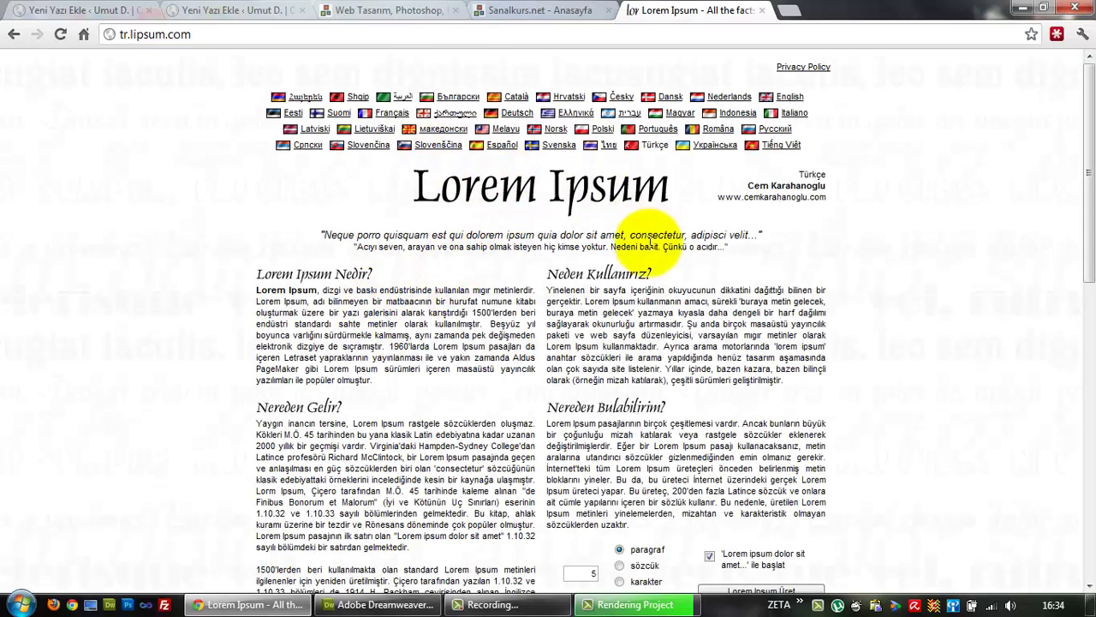
Generate 10 paragraphs of Lorem Ipsum text
{"action": "scroll", "coordinate": [651, 287], "scroll_direction": "down", "scroll_amount": 3}
{"action": "double_click", "coordinate": [591, 349]}
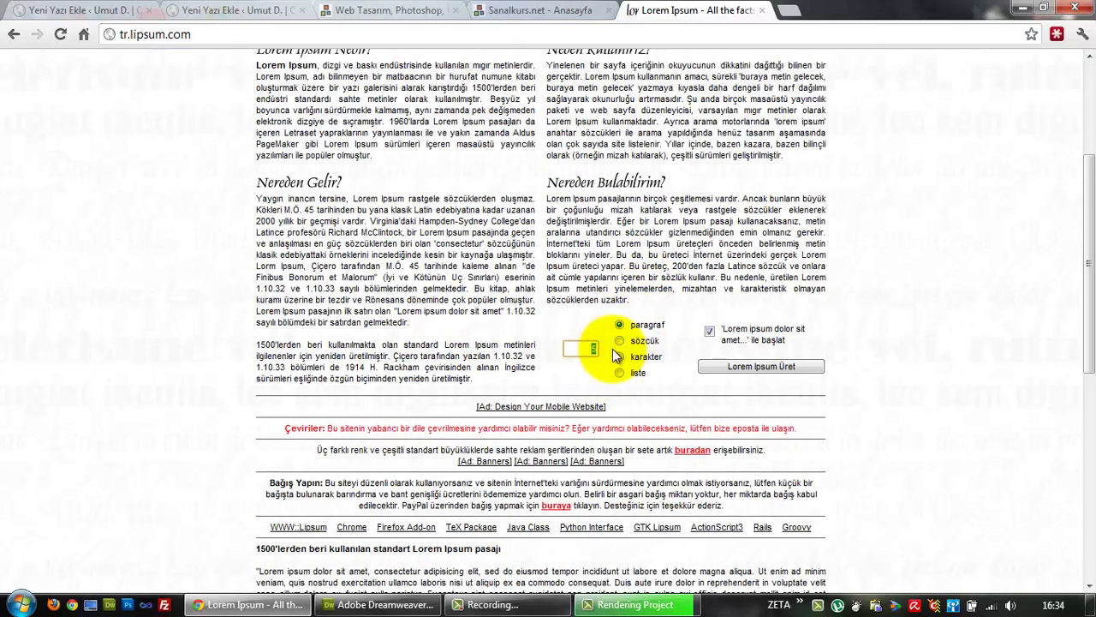
{"action": "type", "text": "10"}
{"action": "left_click", "coordinate": [753, 366]}
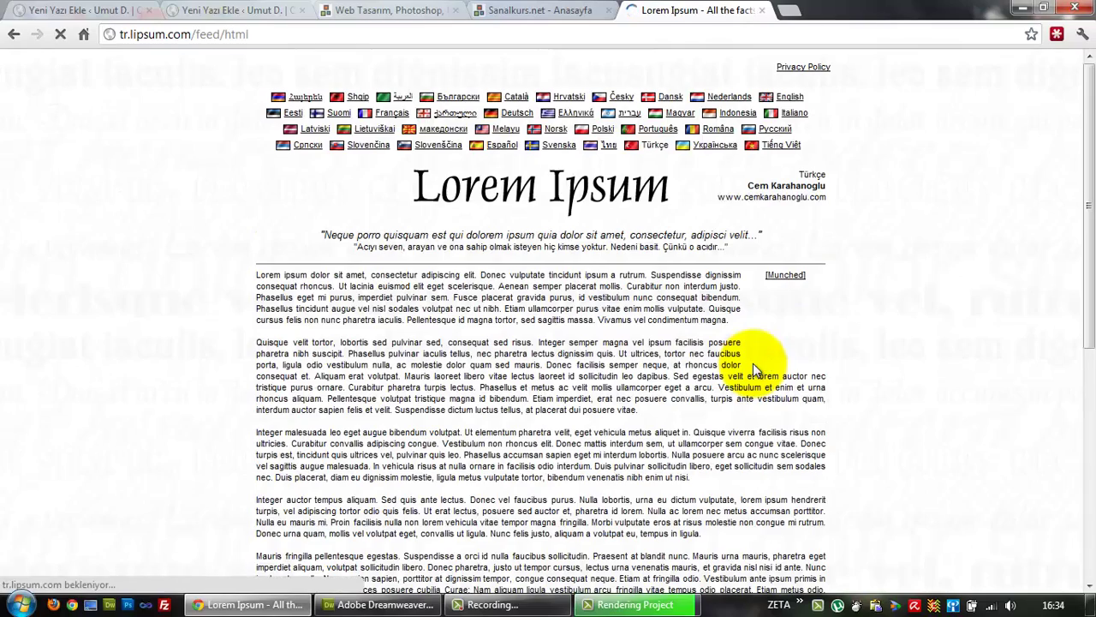
Copy all the generated Lorem Ipsum paragraphs and paste them at the end of the WordPress post body
{"action": "scroll", "coordinate": [753, 363], "scroll_direction": "down", "scroll_amount": 3}
{"action": "scroll", "coordinate": [367, 197], "scroll_direction": "up", "scroll_amount": 2}
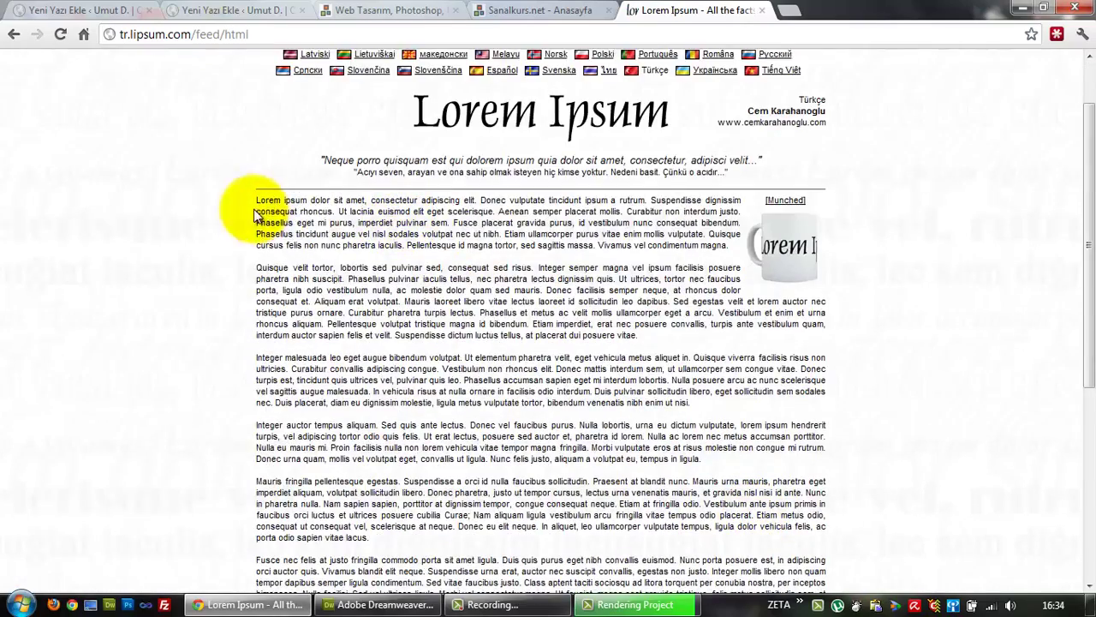
{"action": "left_click_drag", "start_coordinate": [256, 199], "coordinate": [752, 529]}
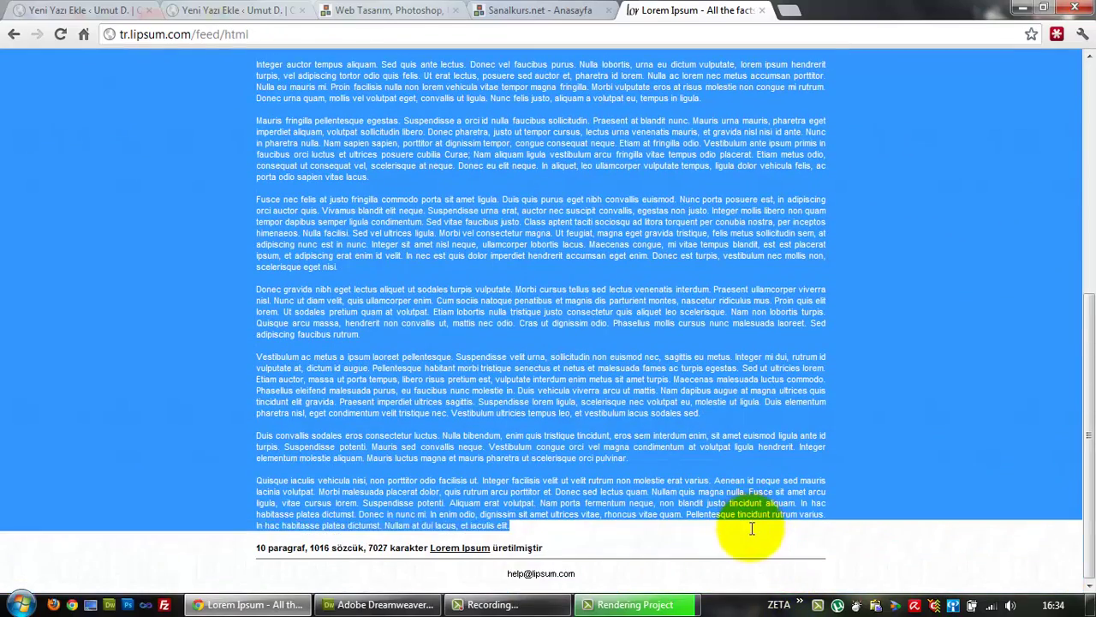
{"action": "left_click", "coordinate": [749, 528]}
{"action": "left_click", "coordinate": [265, 12]}
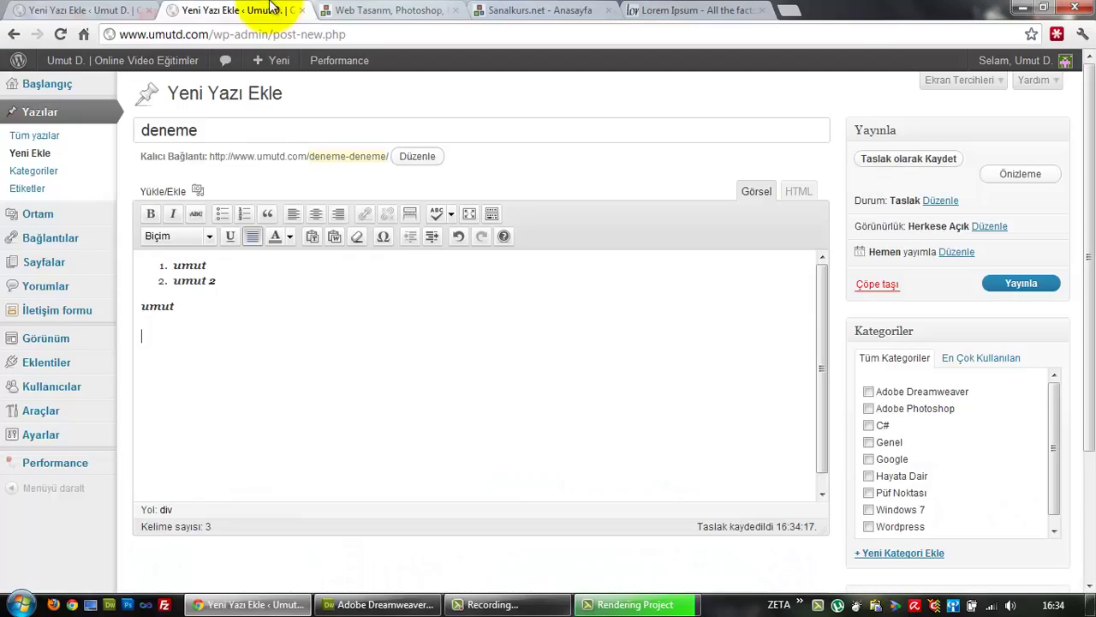
{"action": "key", "text": "ctrl+v"}
{"action": "scroll", "coordinate": [325, 359], "scroll_direction": "up", "scroll_amount": 6}
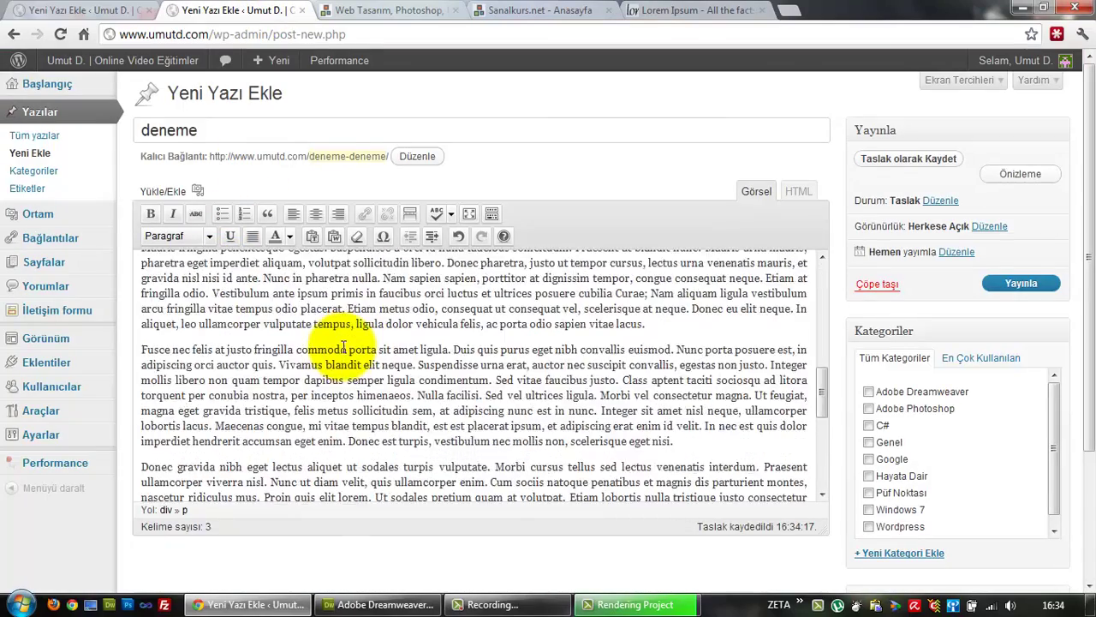
{"action": "scroll", "coordinate": [343, 347], "scroll_direction": "up", "scroll_amount": 5}
{"action": "scroll", "coordinate": [343, 347], "scroll_direction": "down", "scroll_amount": 5}
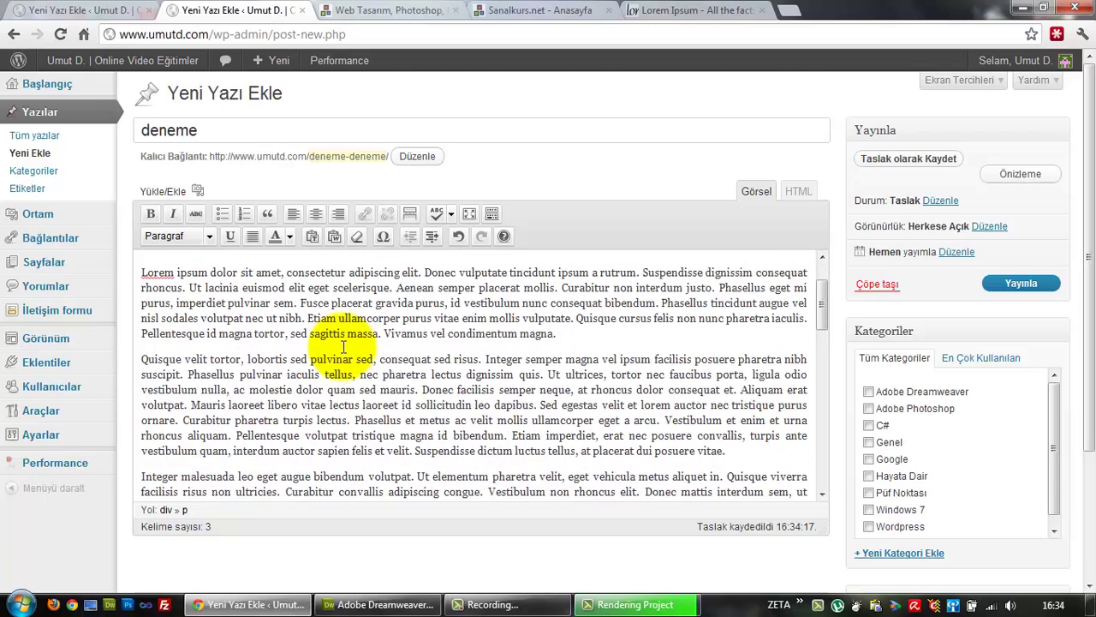
Open a preview of the post
{"action": "left_click", "coordinate": [1015, 187]}
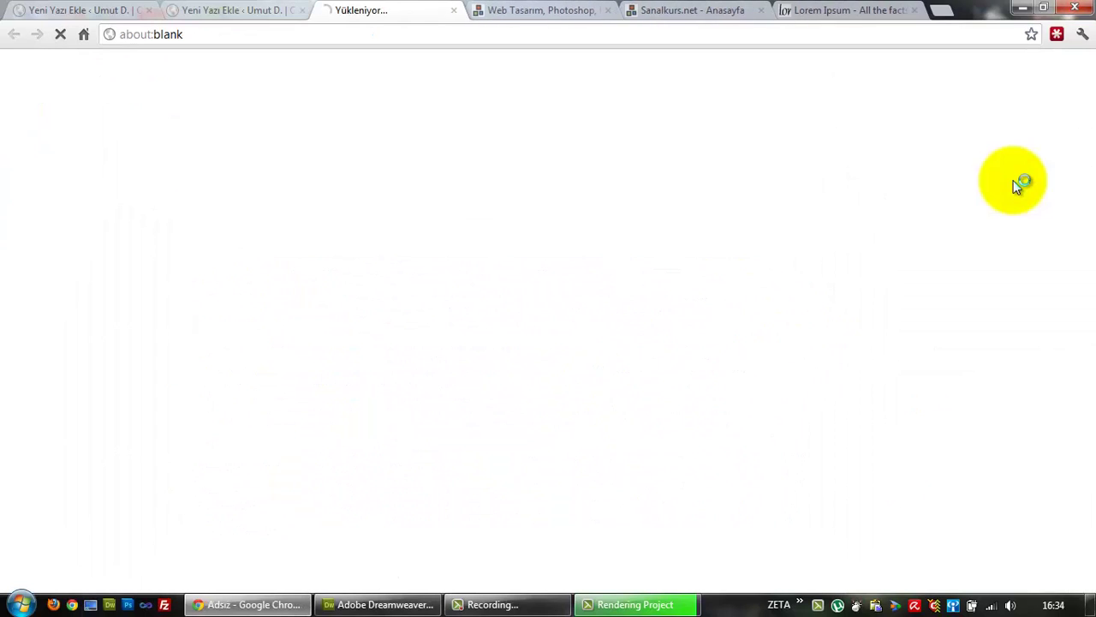